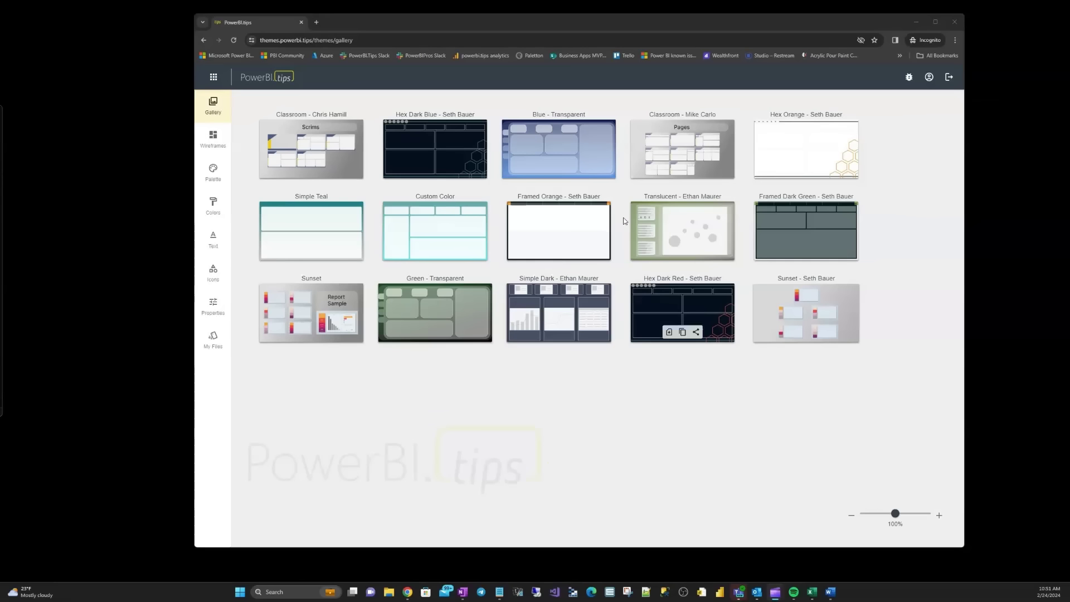
# Make an editable copy of the Framed Orange – Seth Bauer theme from the gallery.
pyautogui.moveTo(585, 220)
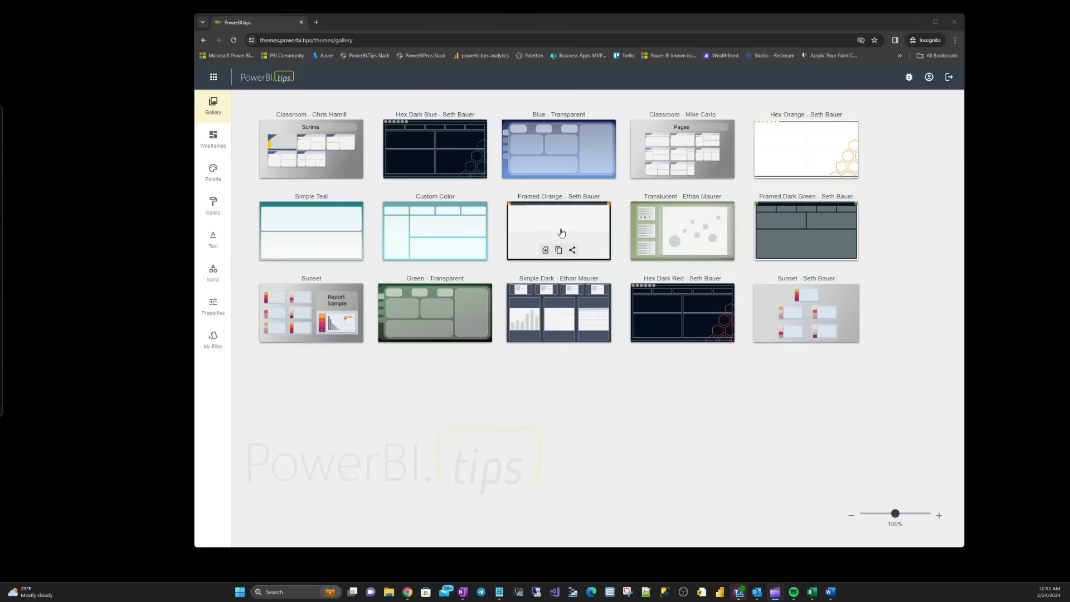
pyautogui.click(560, 251)
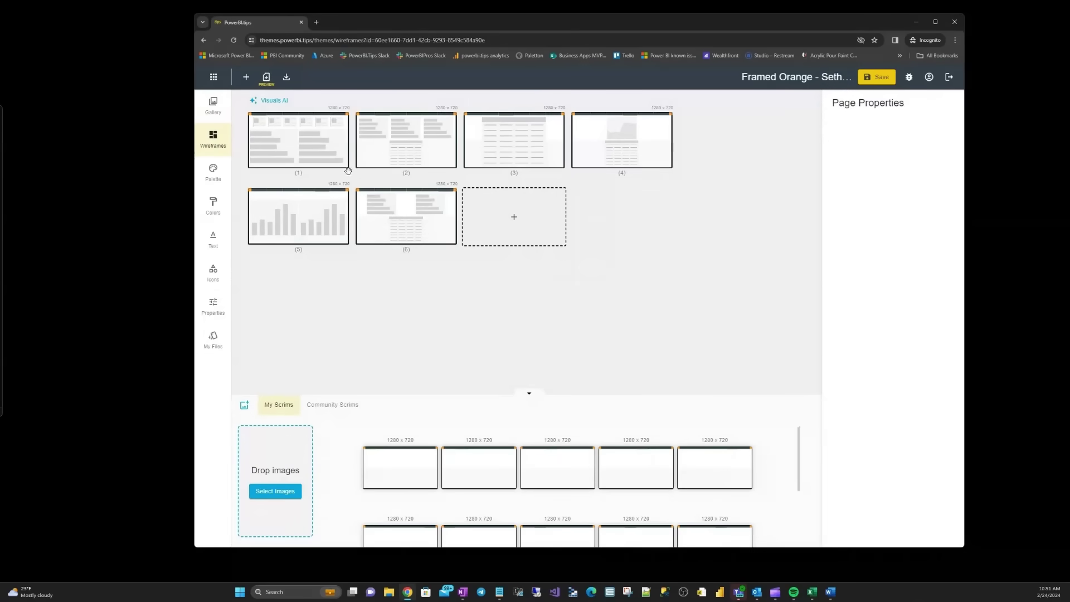
# Review the copied theme's colour palette, then go to its Properties page.
pyautogui.moveTo(365, 229)
pyautogui.click(216, 172)
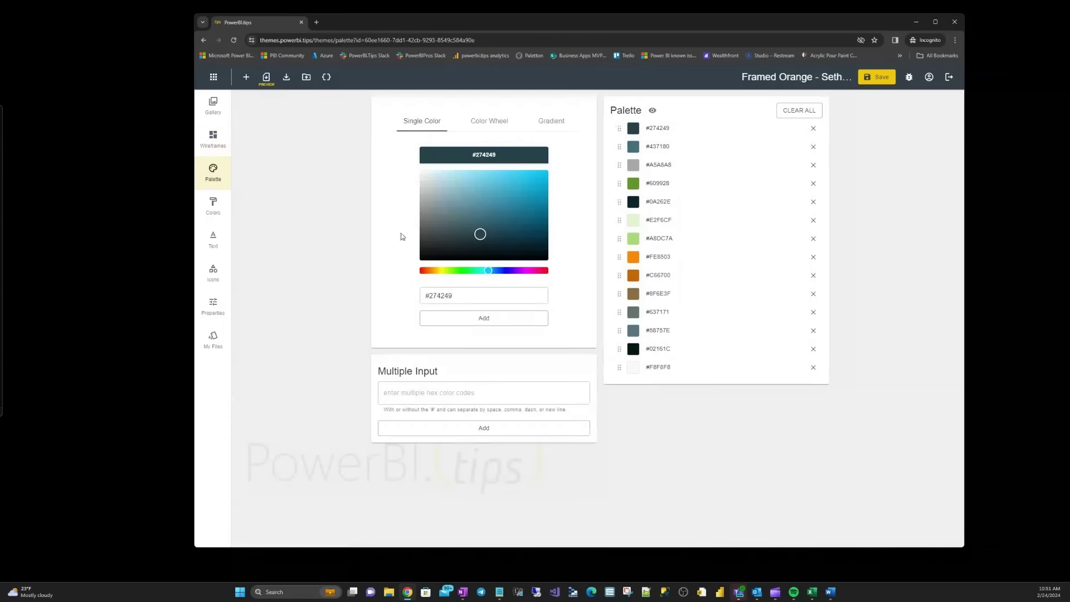
pyautogui.click(213, 306)
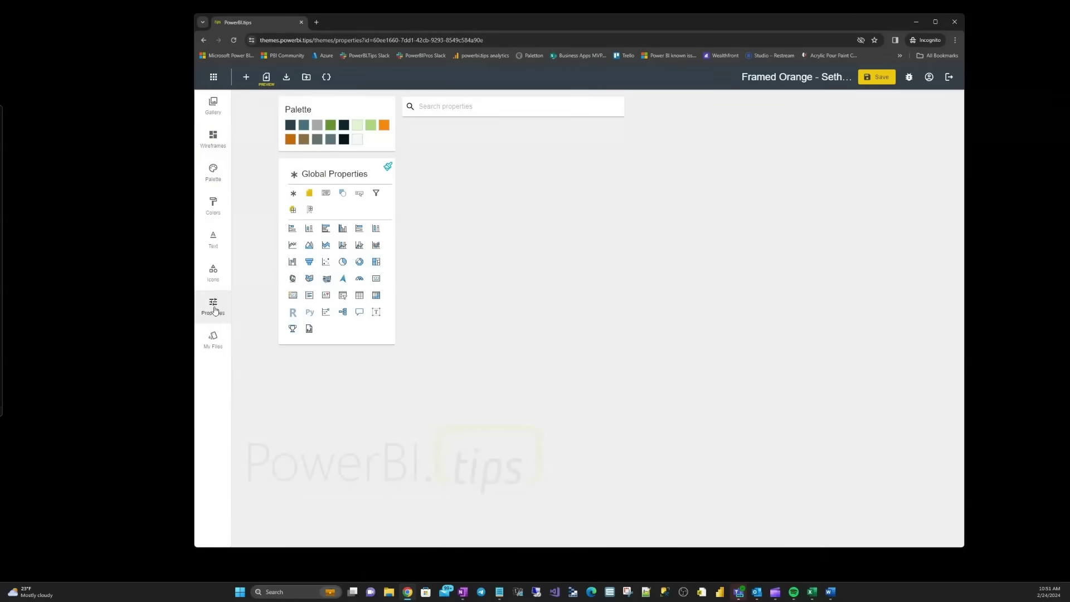
# Set the global Border radius for all visuals to 6.
pyautogui.click(293, 194)
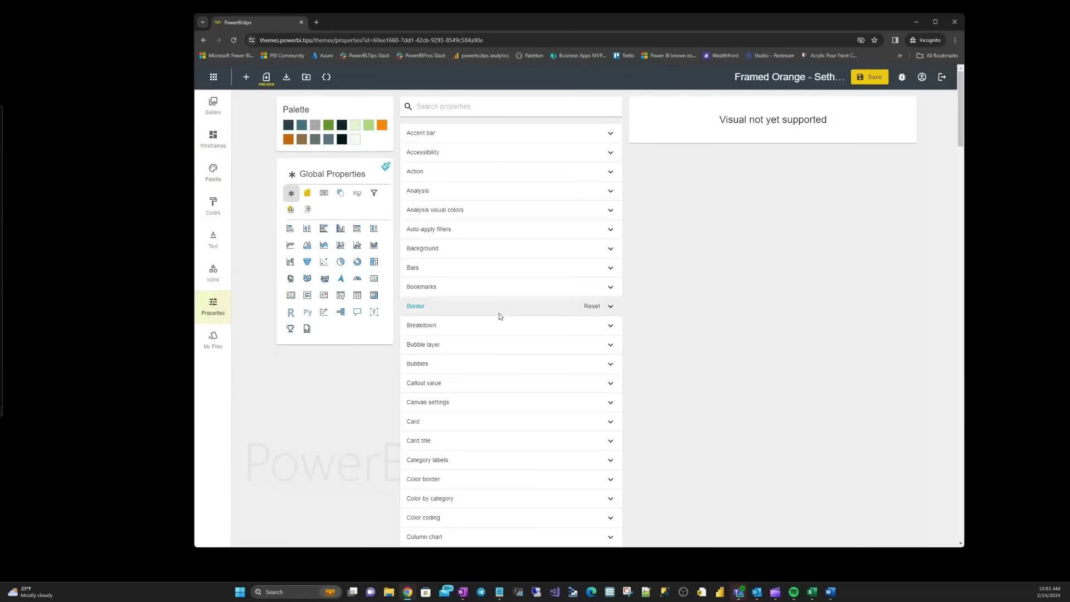
pyautogui.click(611, 307)
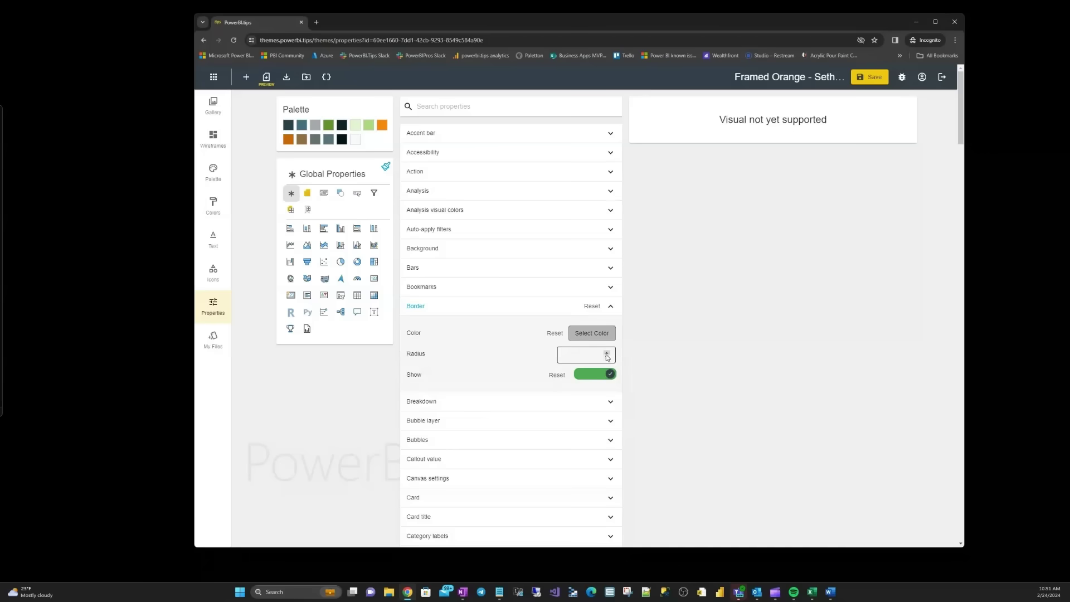
pyautogui.click(607, 356)
pyautogui.write('4')
pyautogui.doubleClick(607, 354)
pyautogui.click(213, 173)
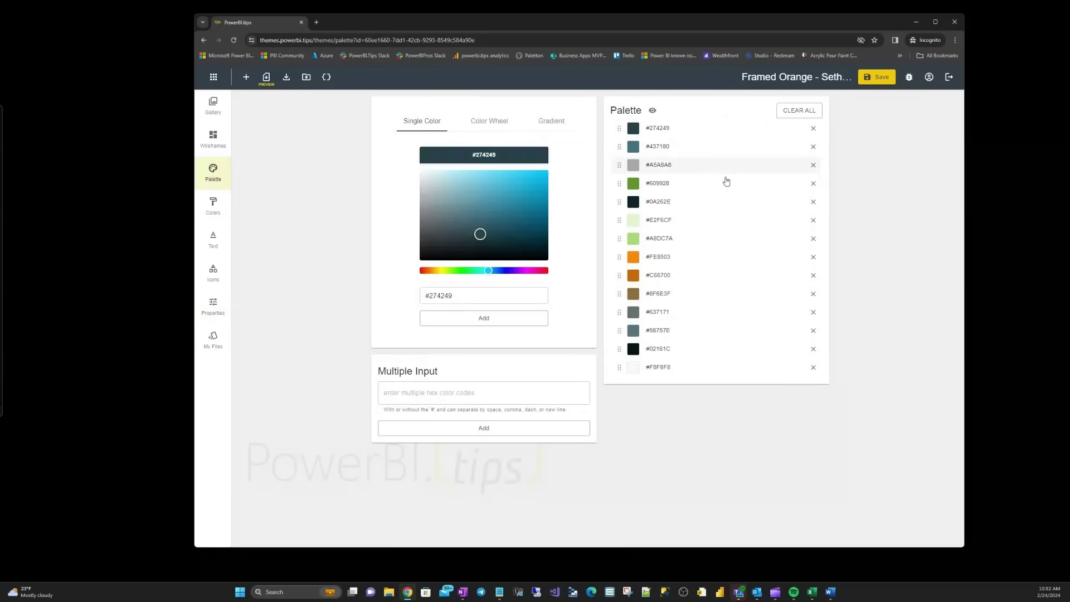
# Replace the palette with #363636, #242f40, #cca43b, #e5e5e5 and #ffffff.
pyautogui.click(799, 110)
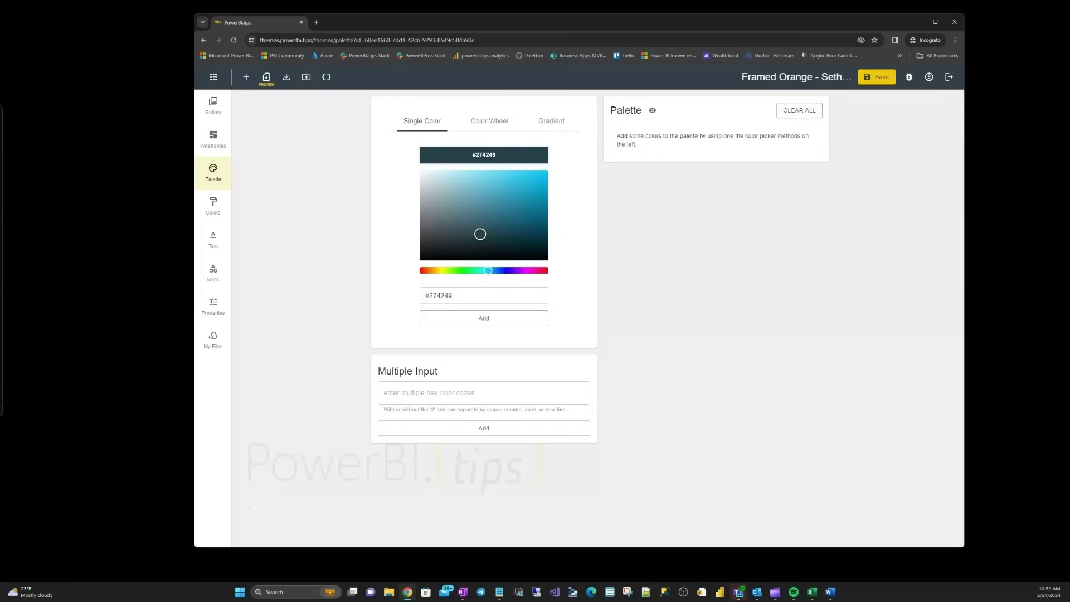
pyautogui.hotkey('alt', 'Tab')
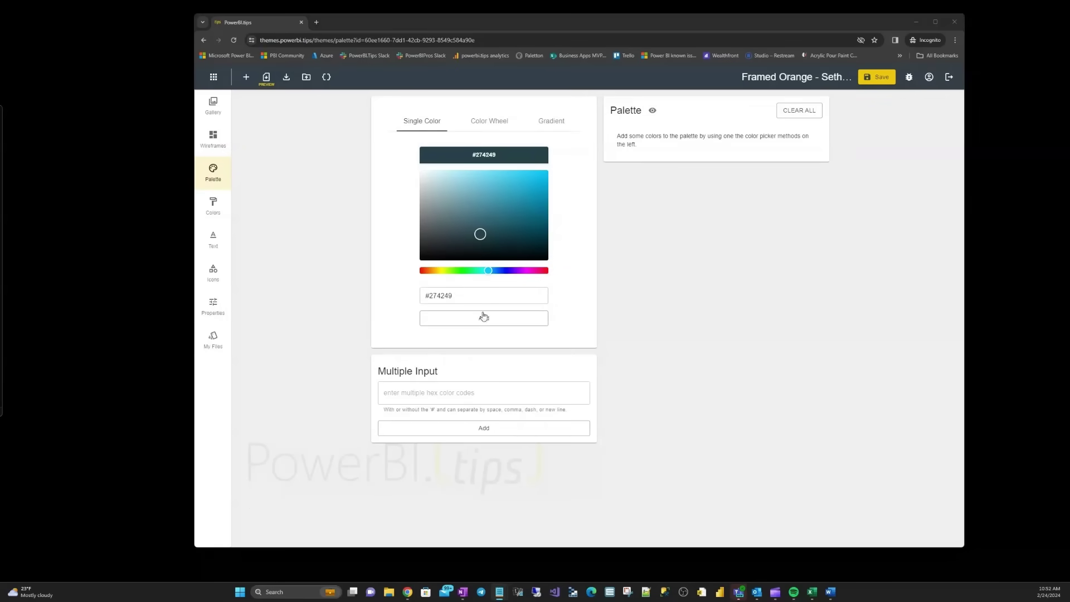
pyautogui.click(468, 390)
pyautogui.write('#363636, #242f40, #cca43b, #e5e5e5, #ffffff')
pyautogui.click(485, 427)
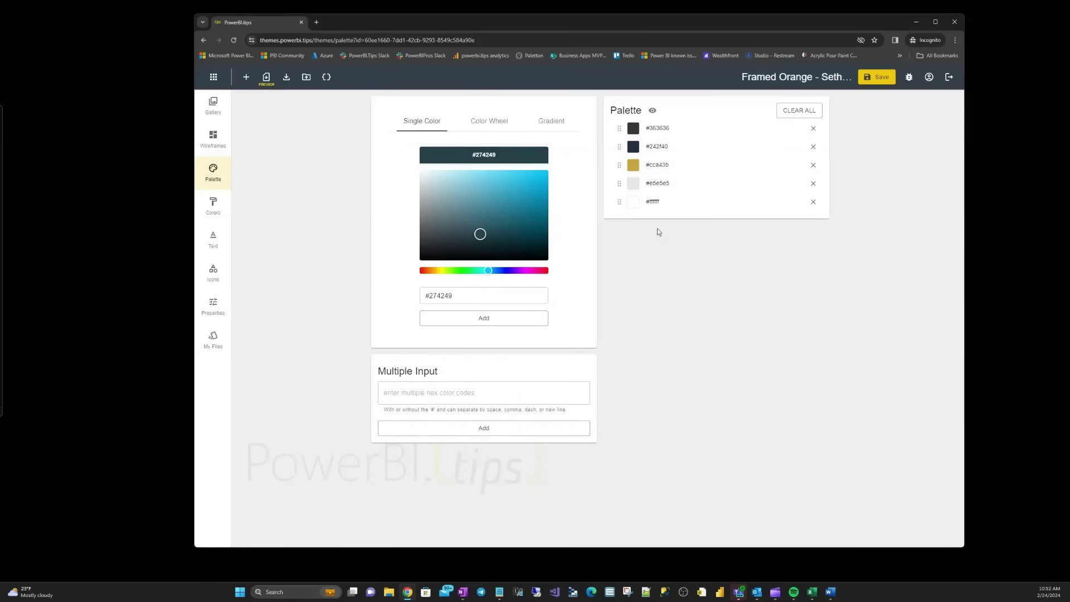
pyautogui.click(213, 138)
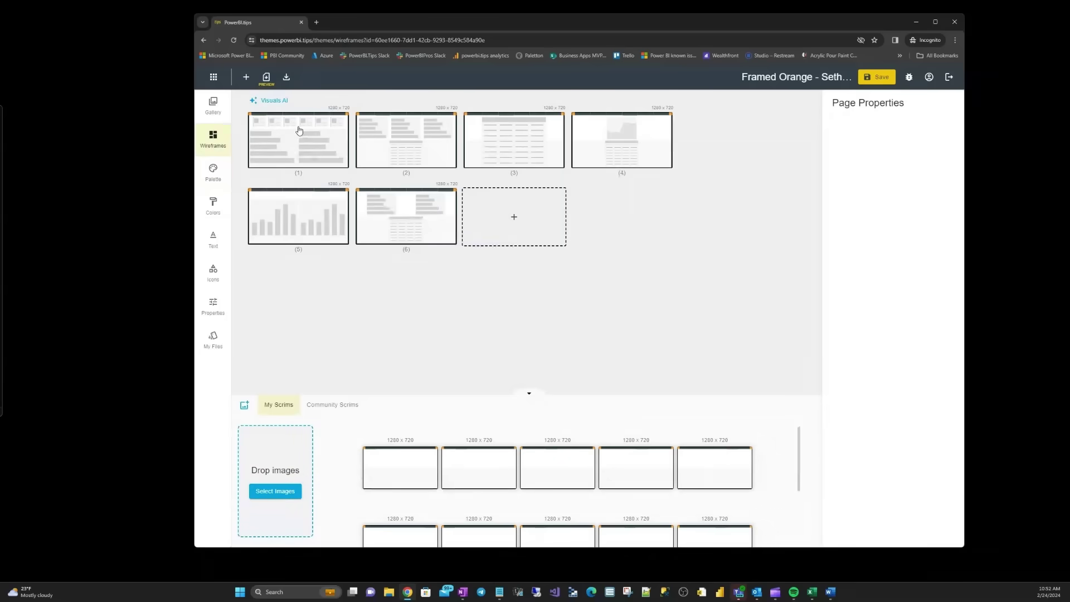
# Open the wireframe visuals editor and delete the full-page table visual from page (3).
pyautogui.moveTo(299, 131)
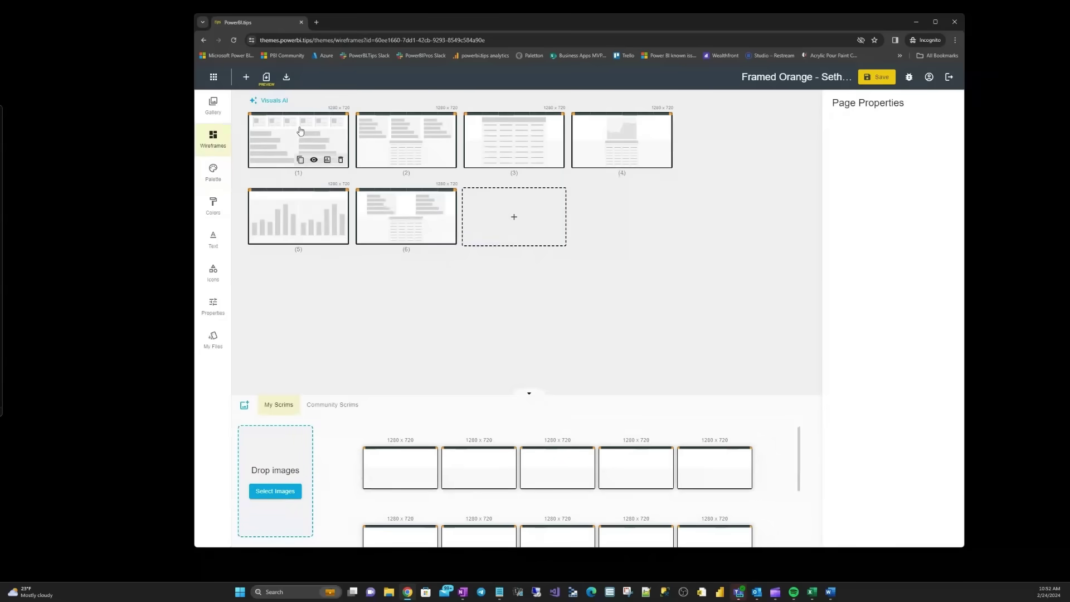
pyautogui.click(328, 159)
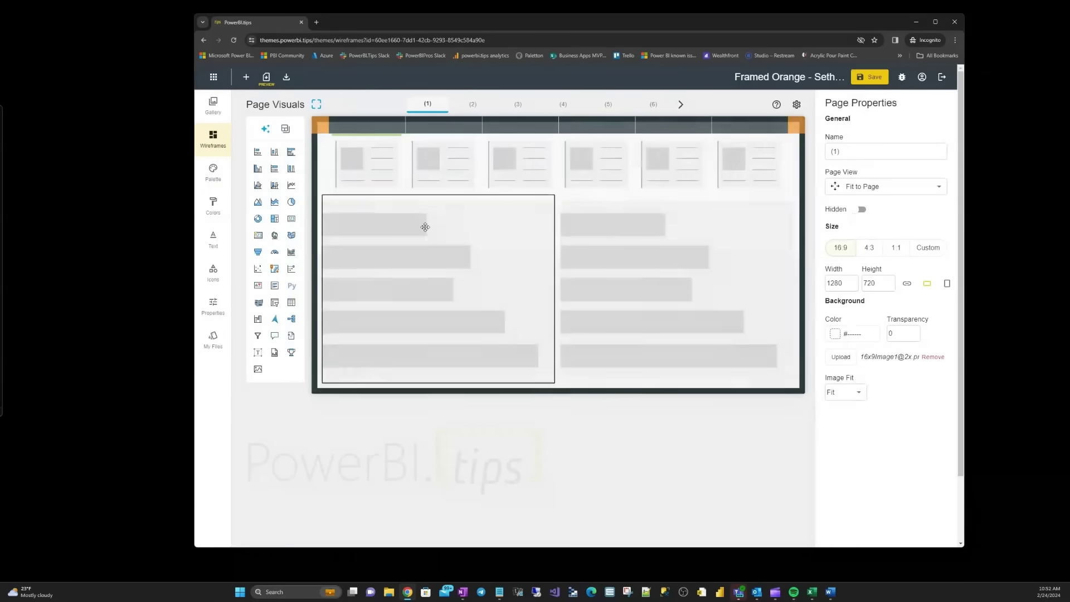
pyautogui.click(369, 184)
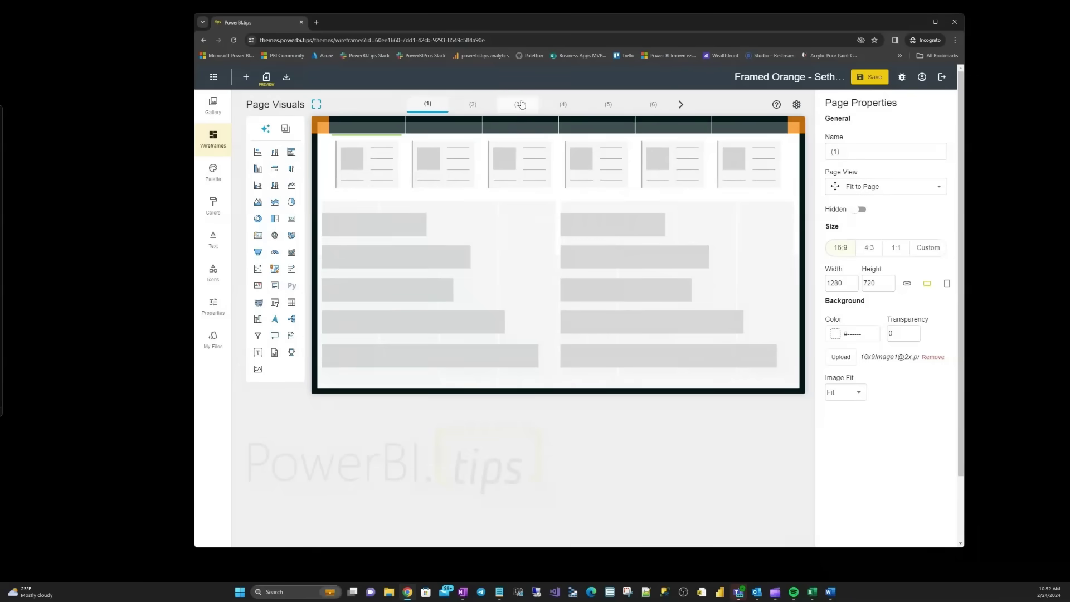
pyautogui.click(521, 104)
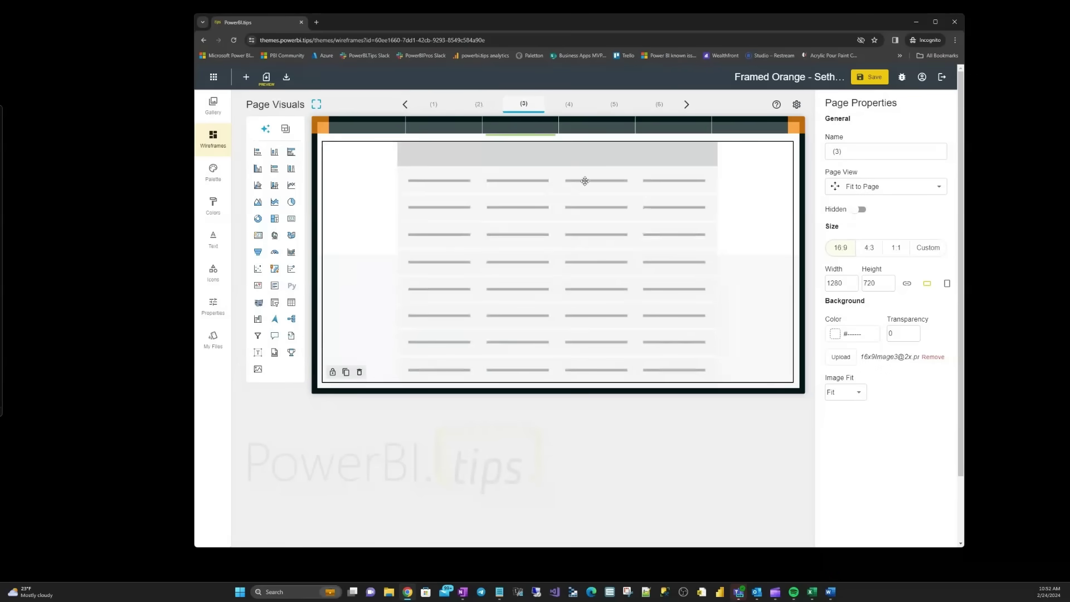
pyautogui.click(526, 166)
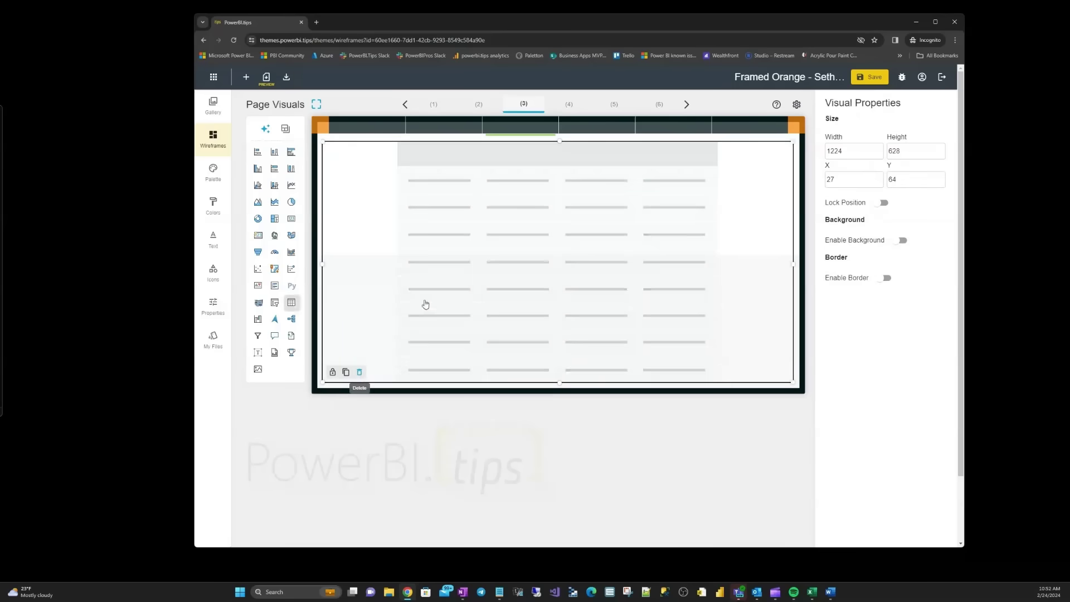
pyautogui.press('Delete')
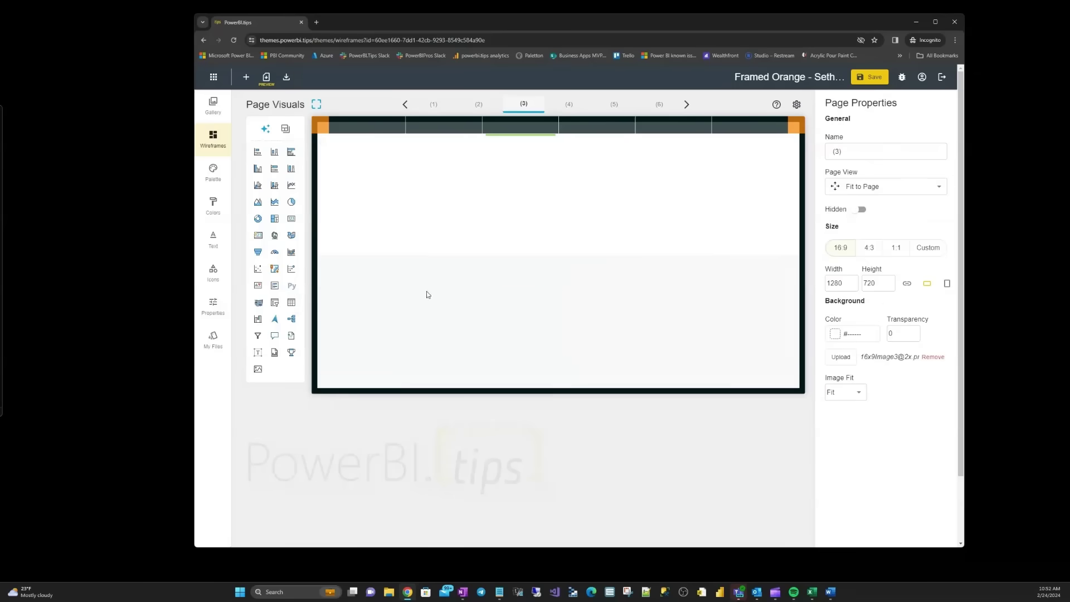
# Copy the 7-box layout, five small boxes above one large box, onto page (3).
pyautogui.click(284, 130)
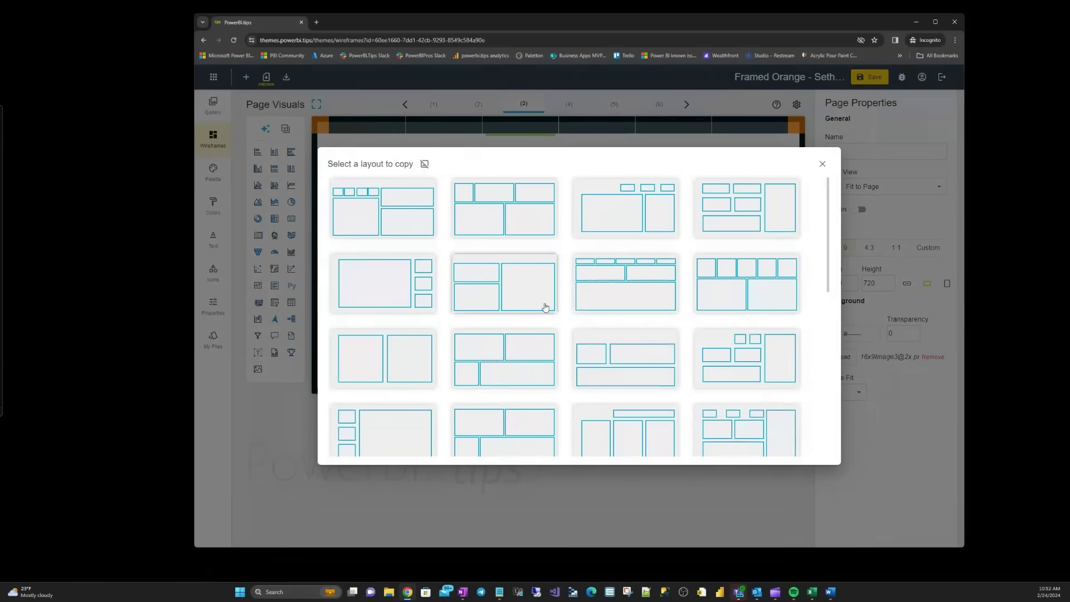
pyautogui.scroll(-6, 568, 349)
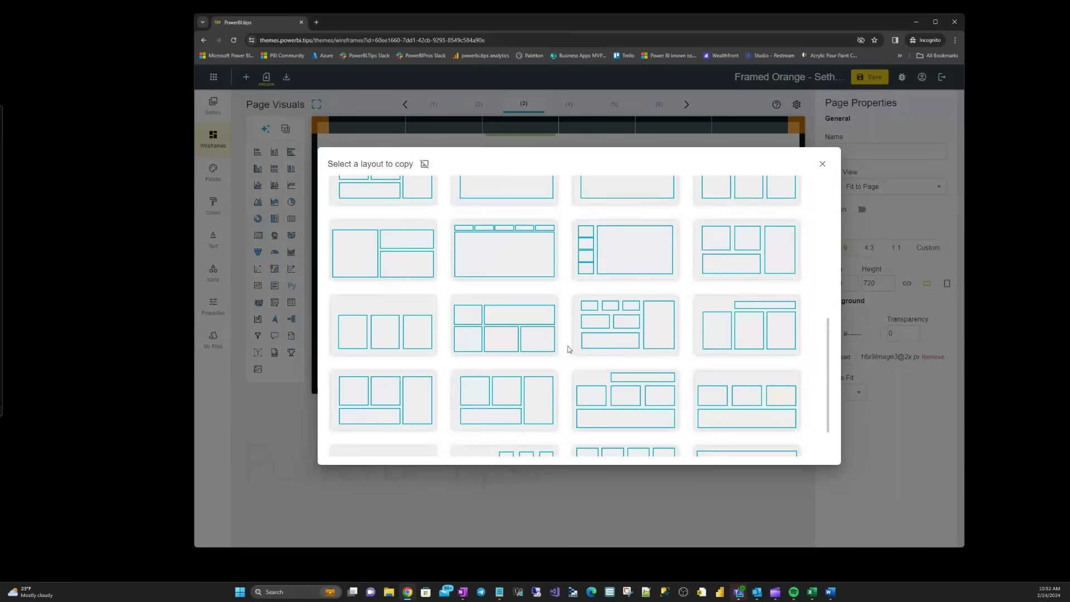
pyautogui.moveTo(501, 249)
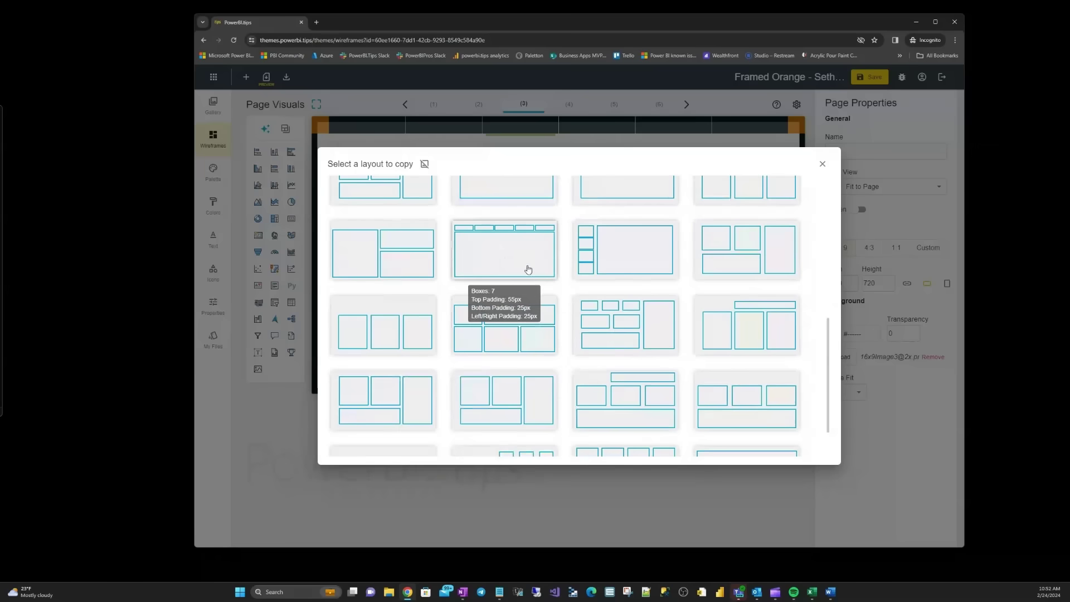
pyautogui.click(485, 249)
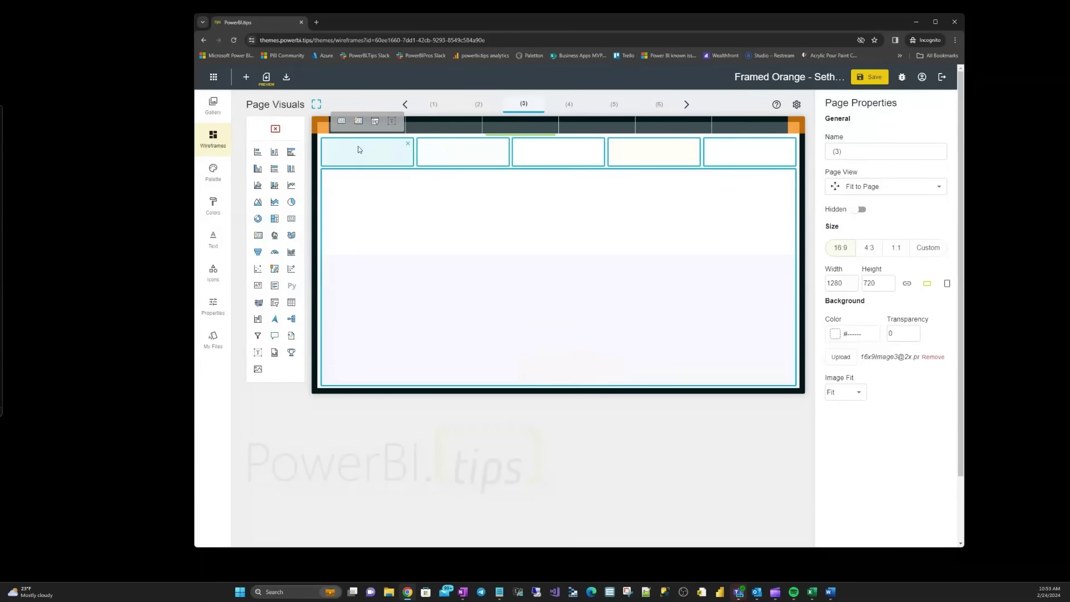
# Place card visuals in each of page (3)'s five top boxes.
pyautogui.click(357, 147)
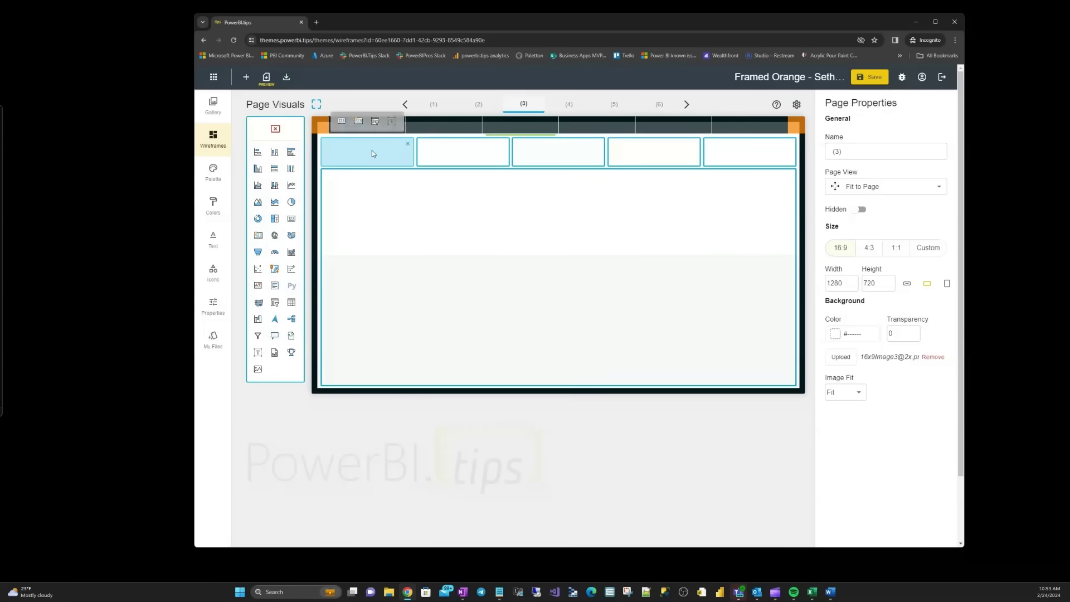
pyautogui.click(341, 121)
pyautogui.click(423, 148)
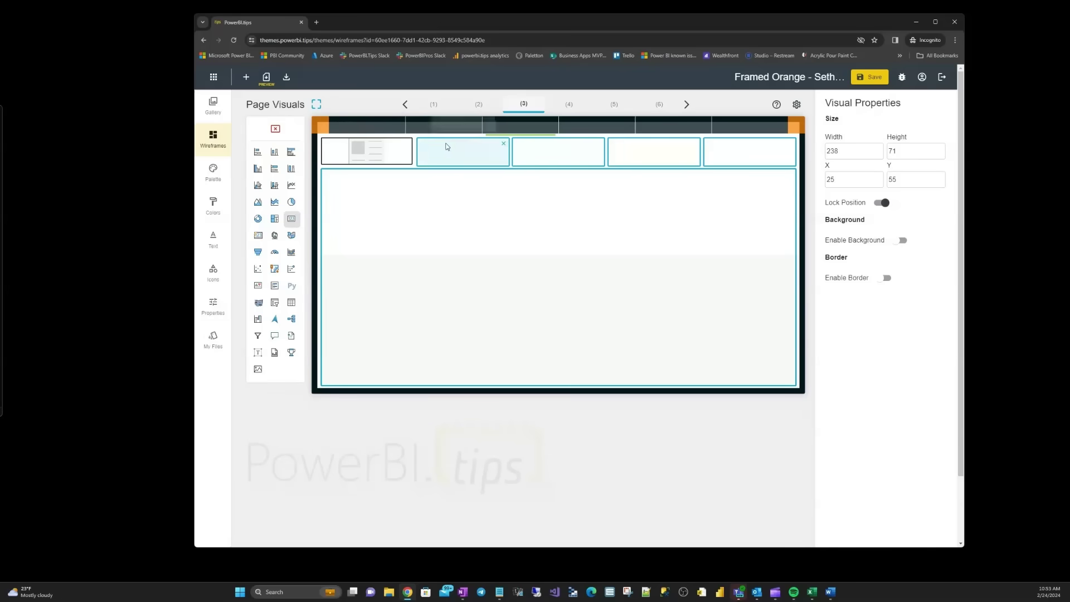
pyautogui.click(437, 121)
pyautogui.click(559, 154)
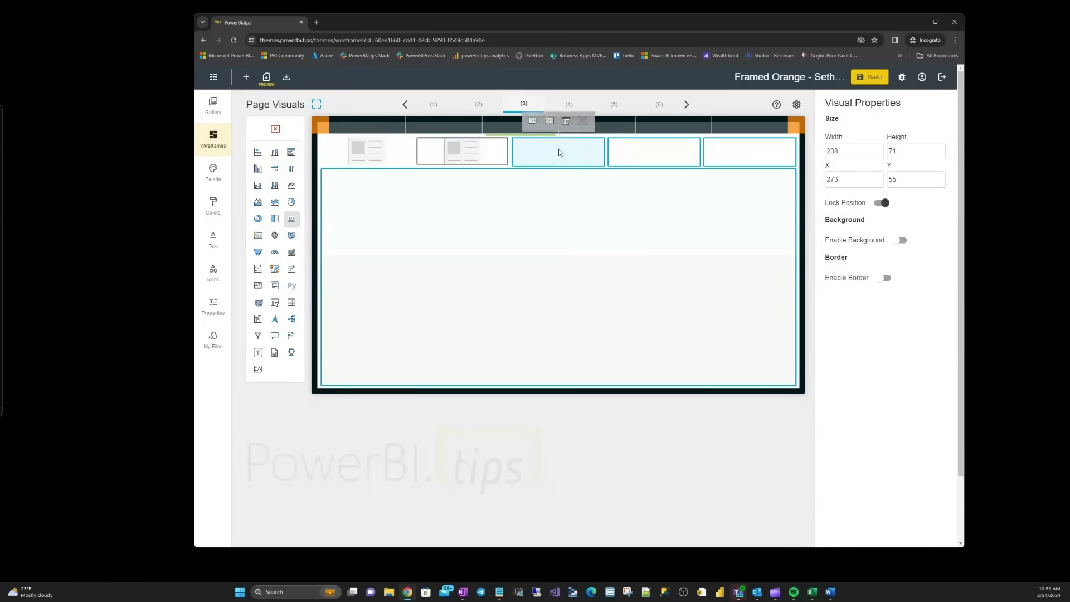
pyautogui.click(533, 122)
pyautogui.moveTo(554, 128)
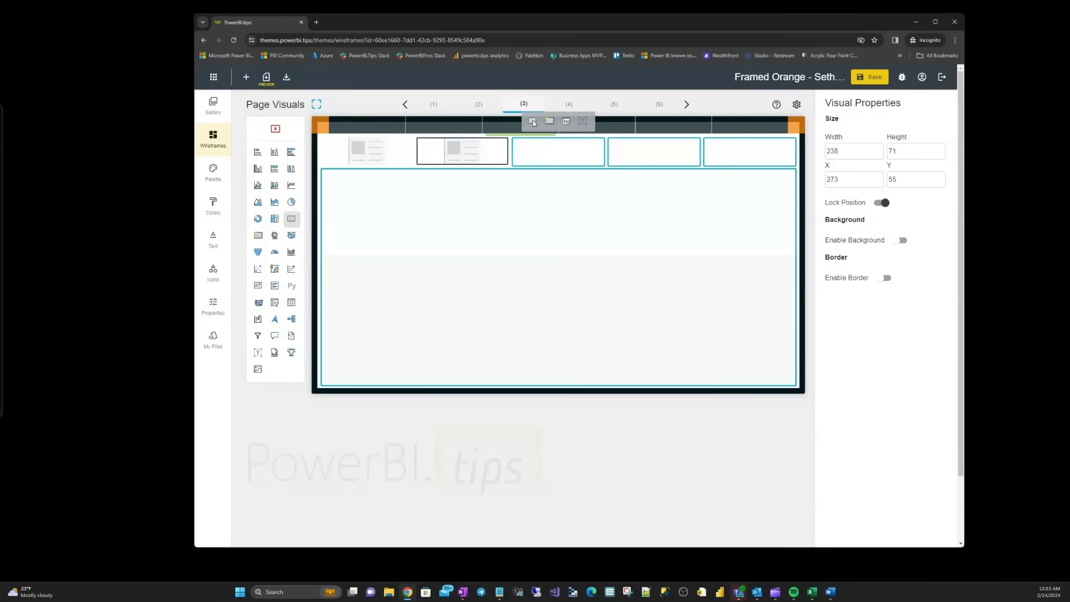
pyautogui.click(647, 153)
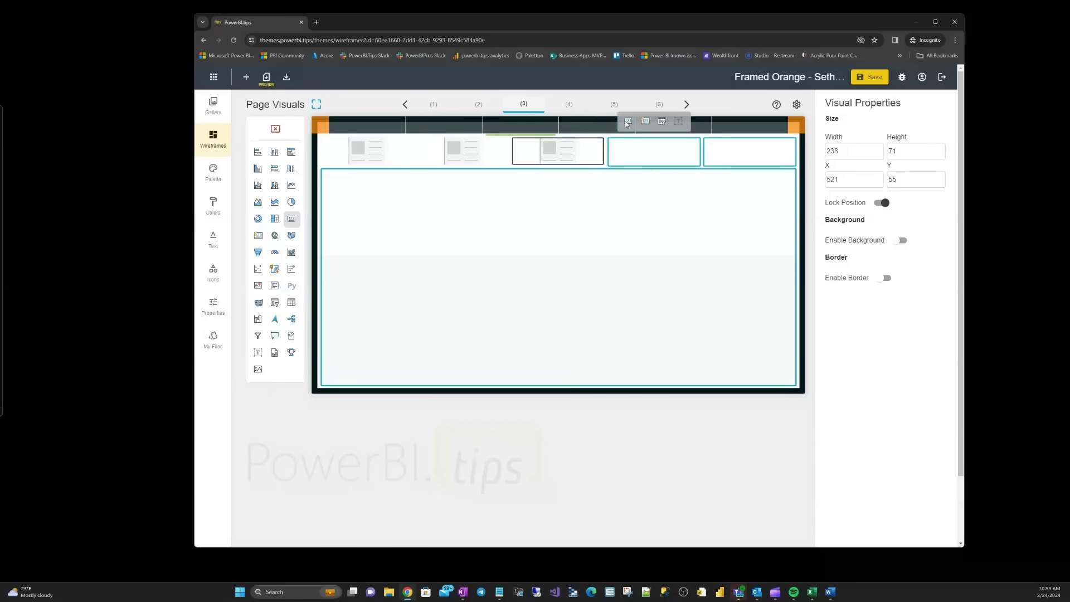
pyautogui.moveTo(640, 158)
pyautogui.click(626, 121)
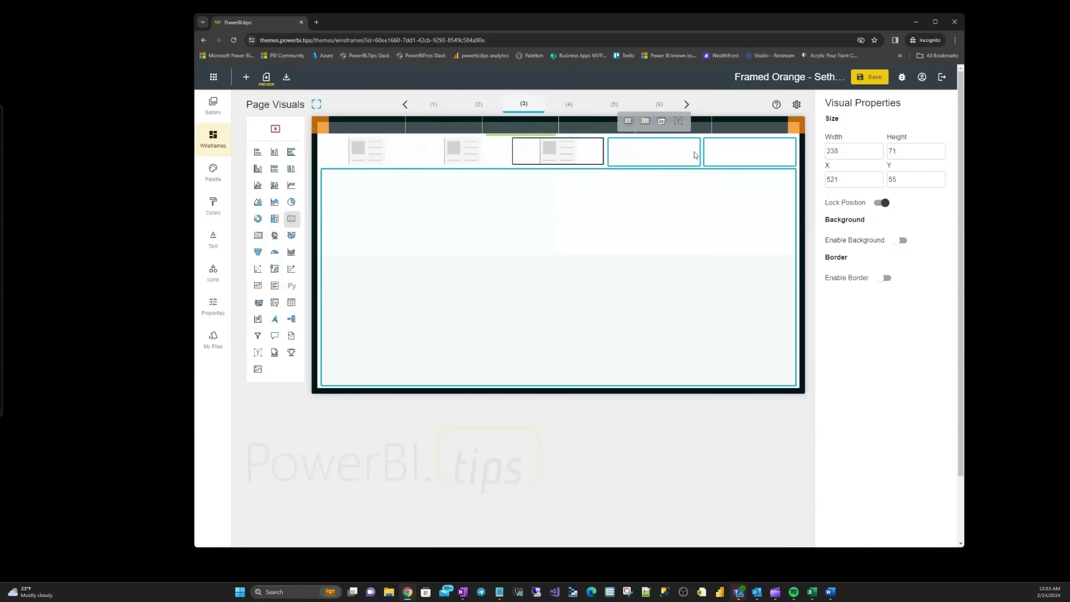
pyautogui.click(723, 121)
# Fill the large bottom box with a table visual and return to page (1).
pyautogui.click(584, 216)
pyautogui.moveTo(584, 216)
pyautogui.click(531, 368)
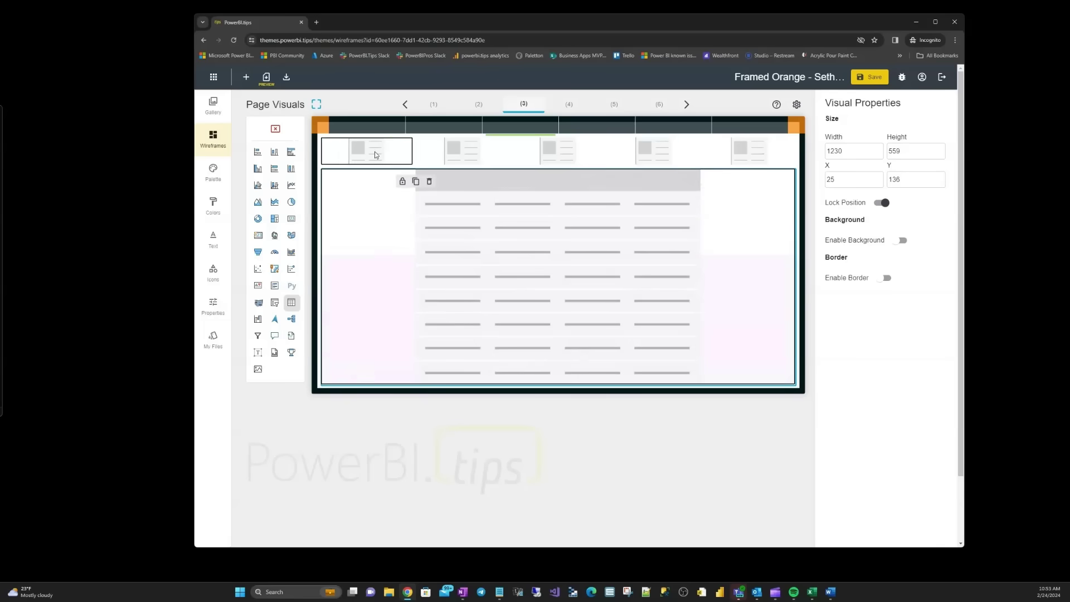
pyautogui.click(436, 106)
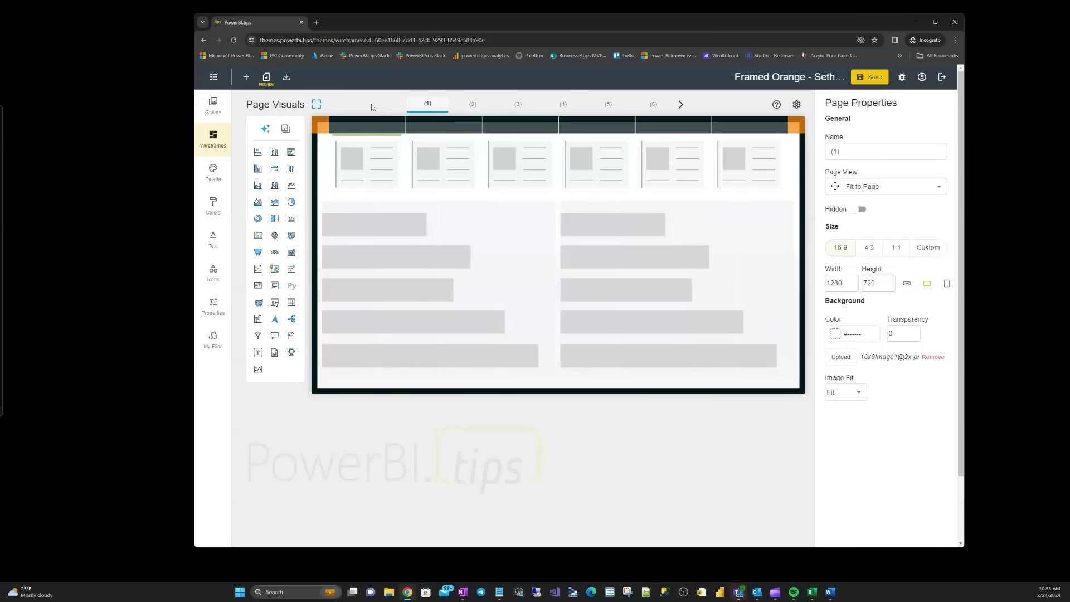
# Download the theme as a PBIP project saved as test.zip in Tips+ Tests.
pyautogui.click(267, 78)
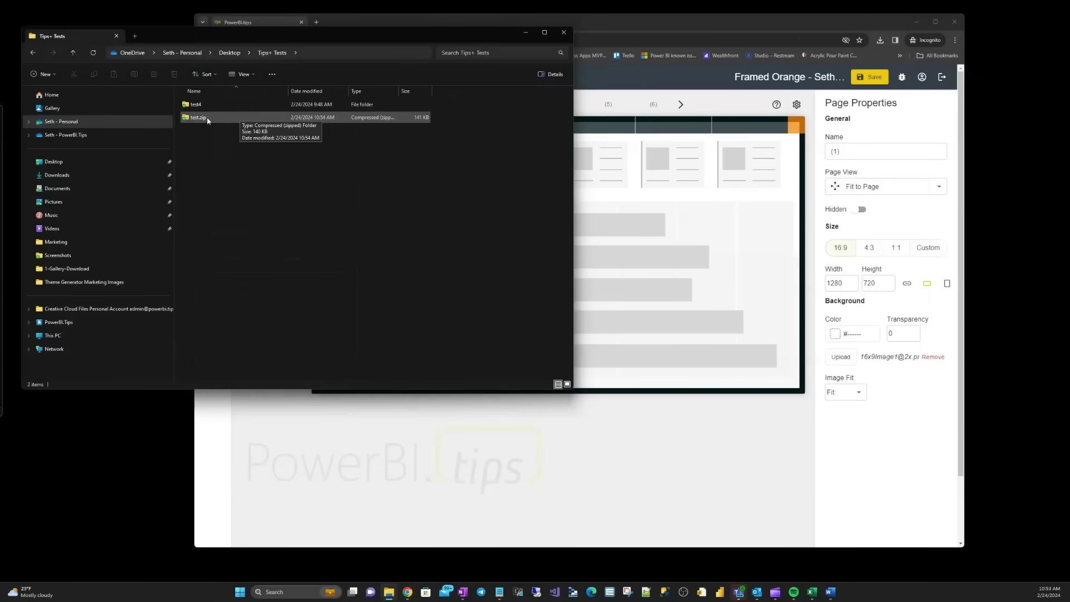
# Extract test.zip and open the Framed Orange .pbip project in Power BI Desktop.
pyautogui.rightClick(208, 118)
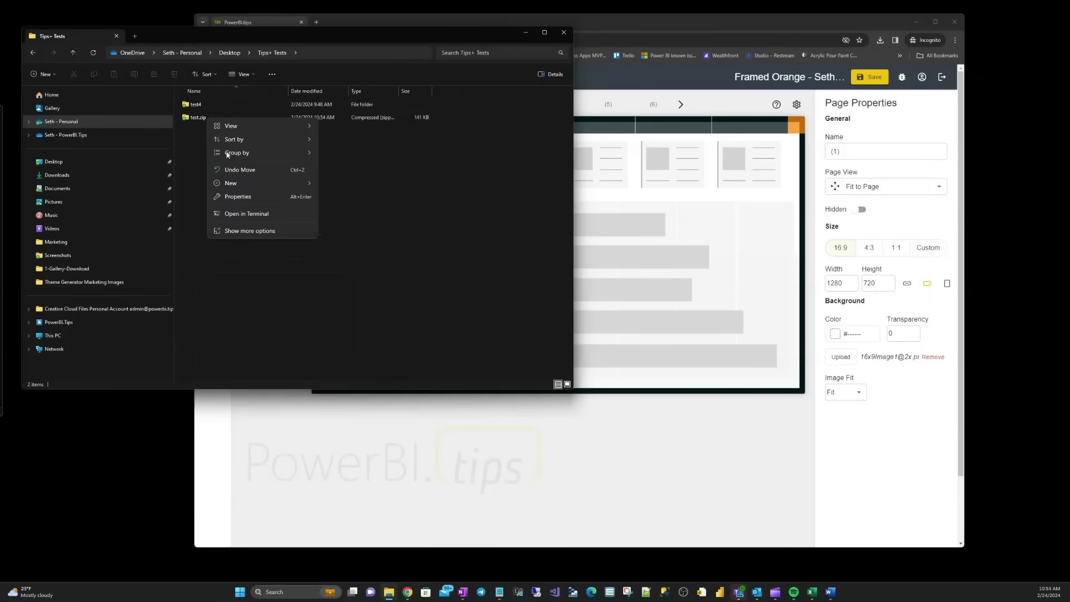
pyautogui.click(199, 119)
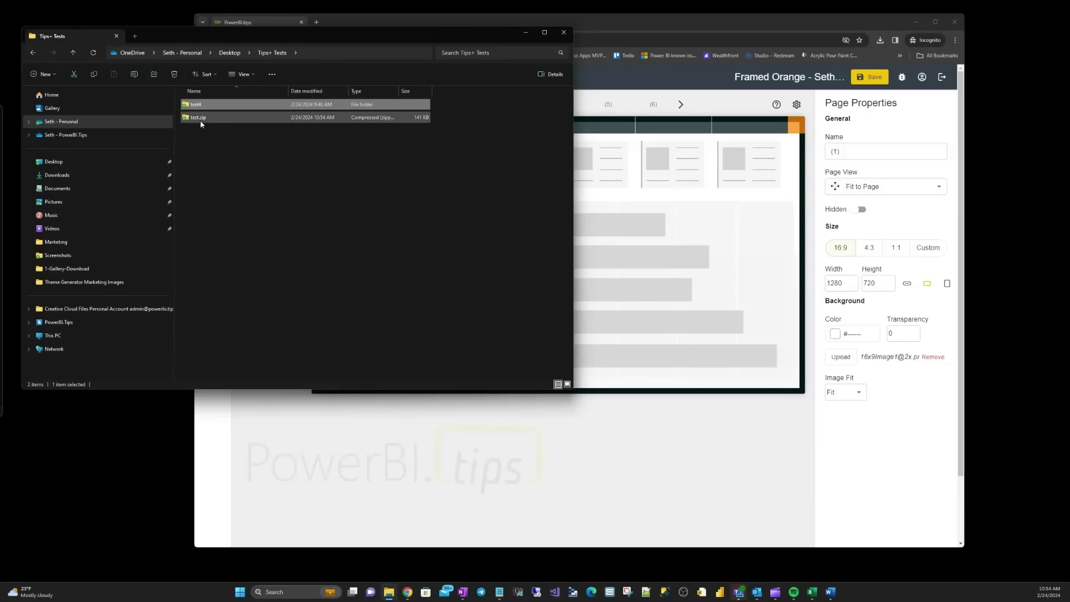
pyautogui.rightClick(194, 117)
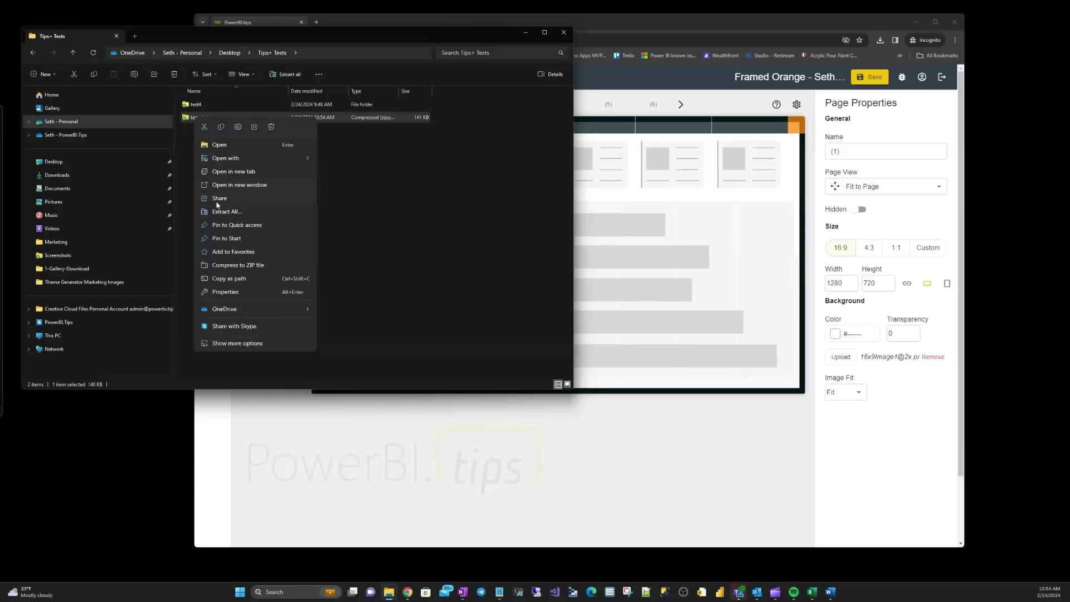
pyautogui.click(225, 217)
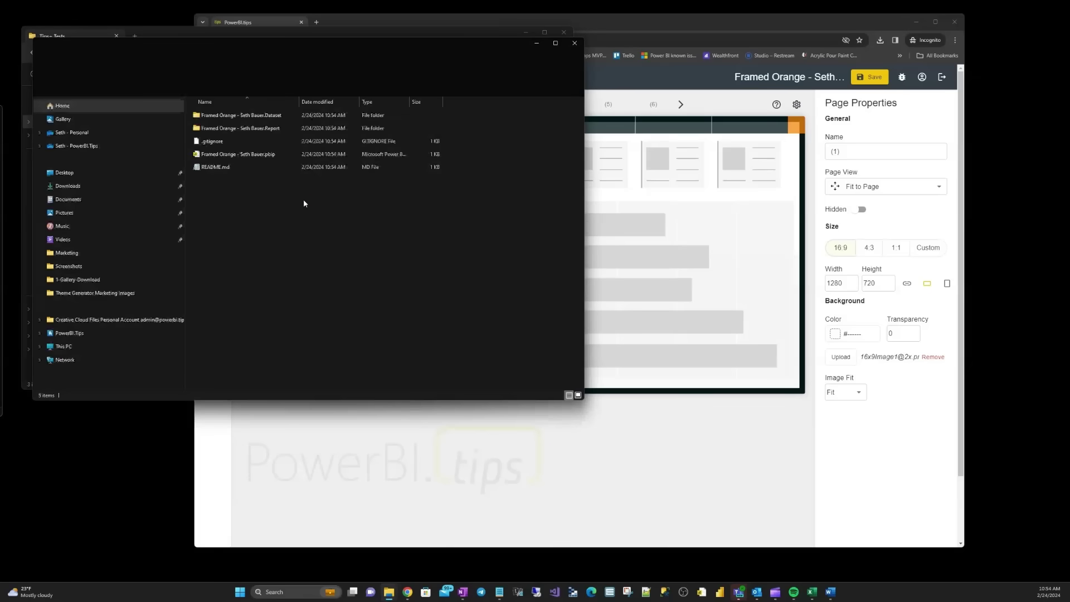
pyautogui.doubleClick(243, 154)
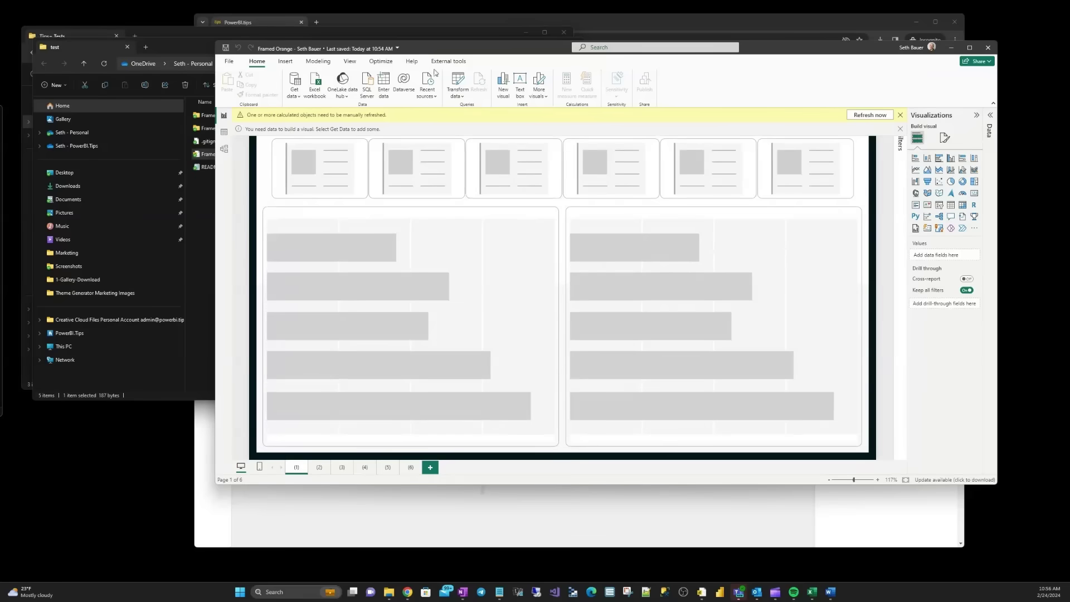
# Load the financials sample dataset through Help > Examples > Sample dataset.
pyautogui.click(412, 62)
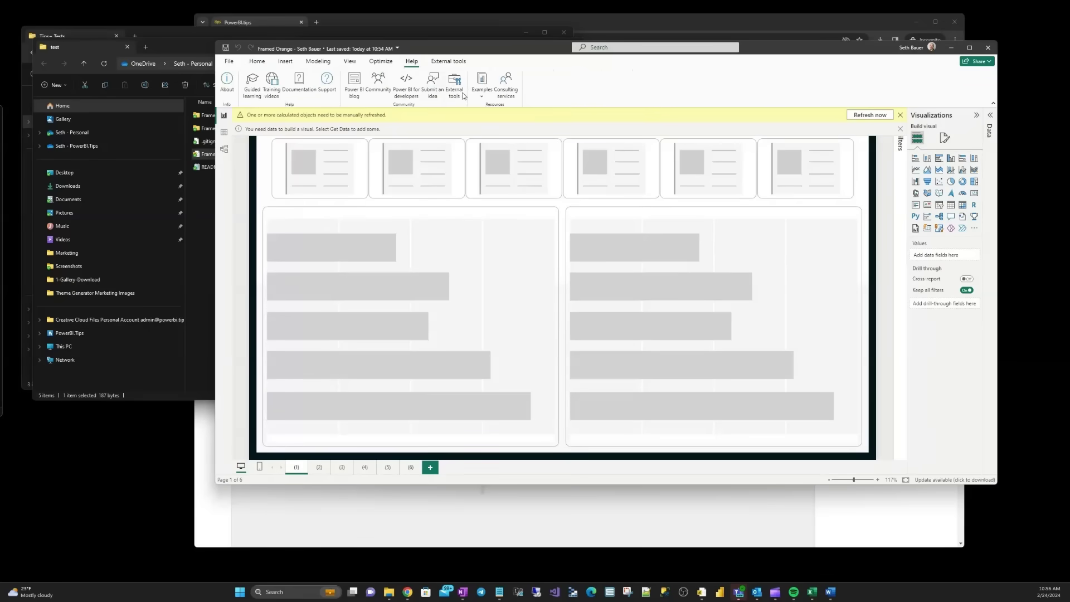
pyautogui.click(482, 97)
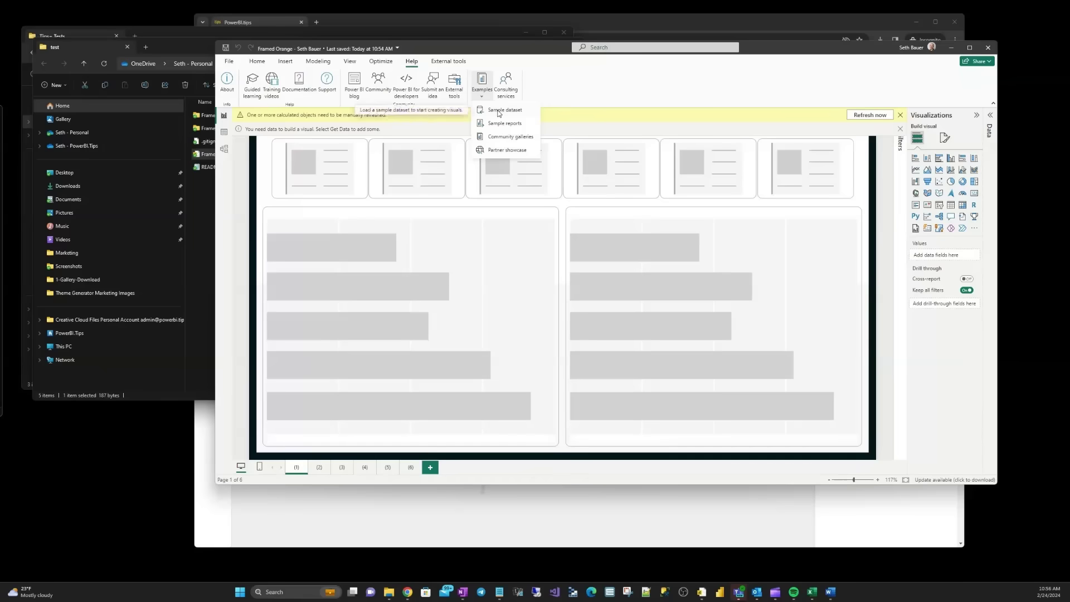
pyautogui.click(498, 111)
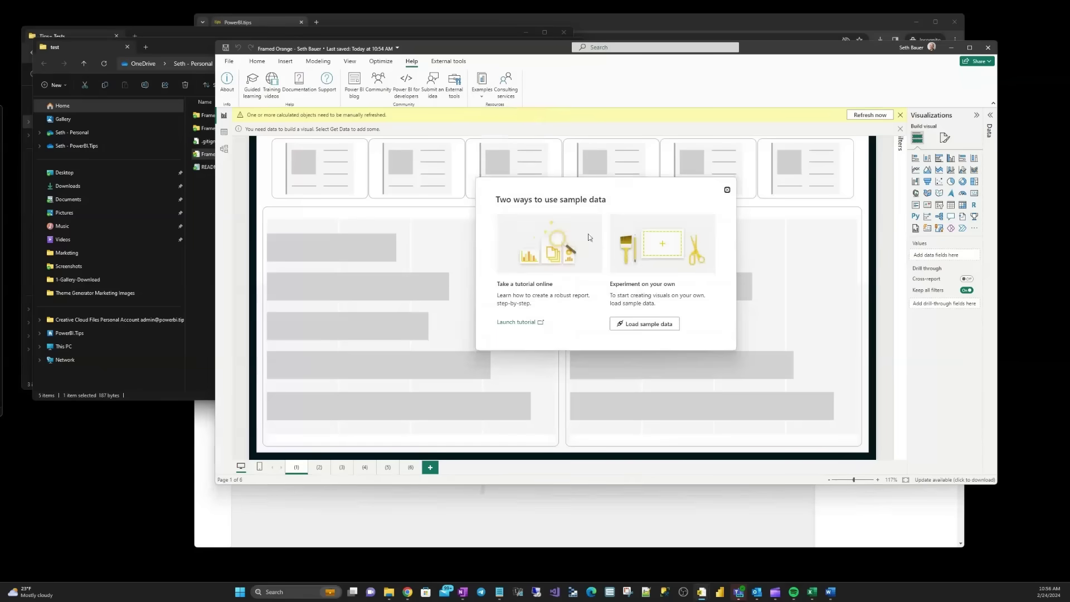
pyautogui.click(647, 325)
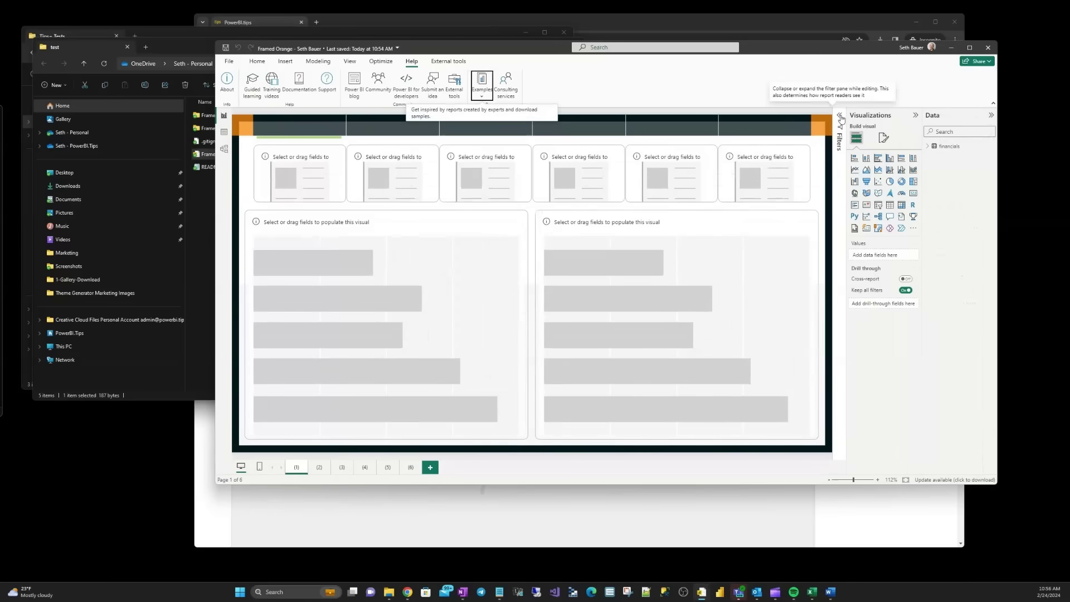
# Fill the six cards with financials Sales, COGS, Discounts, Gross Sales, Manufacturing Price and Profit.
pyautogui.click(928, 147)
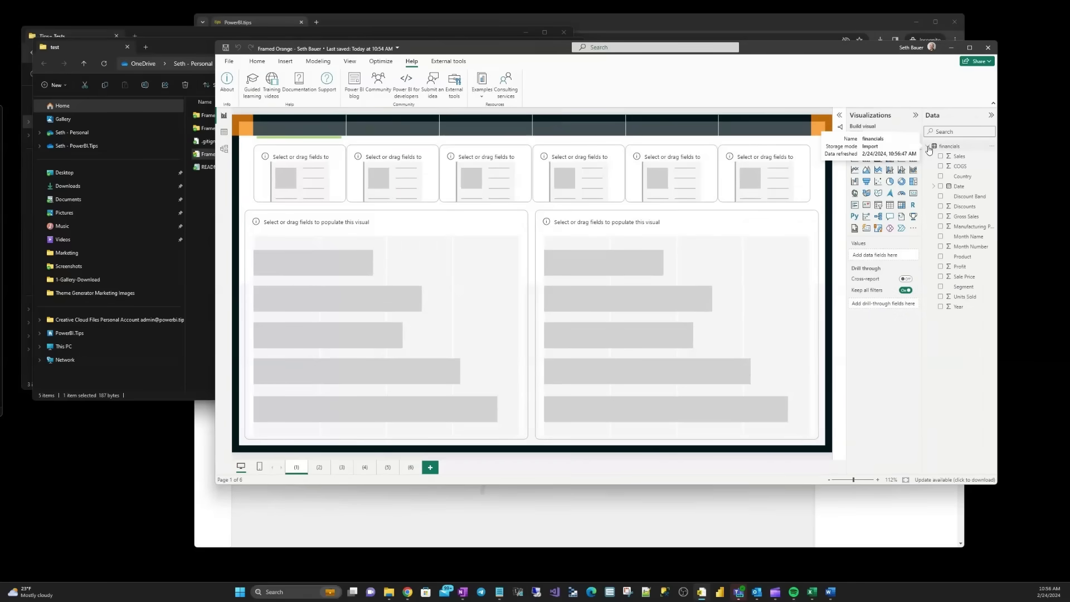
pyautogui.moveTo(959, 157); pyautogui.dragTo(332, 175)
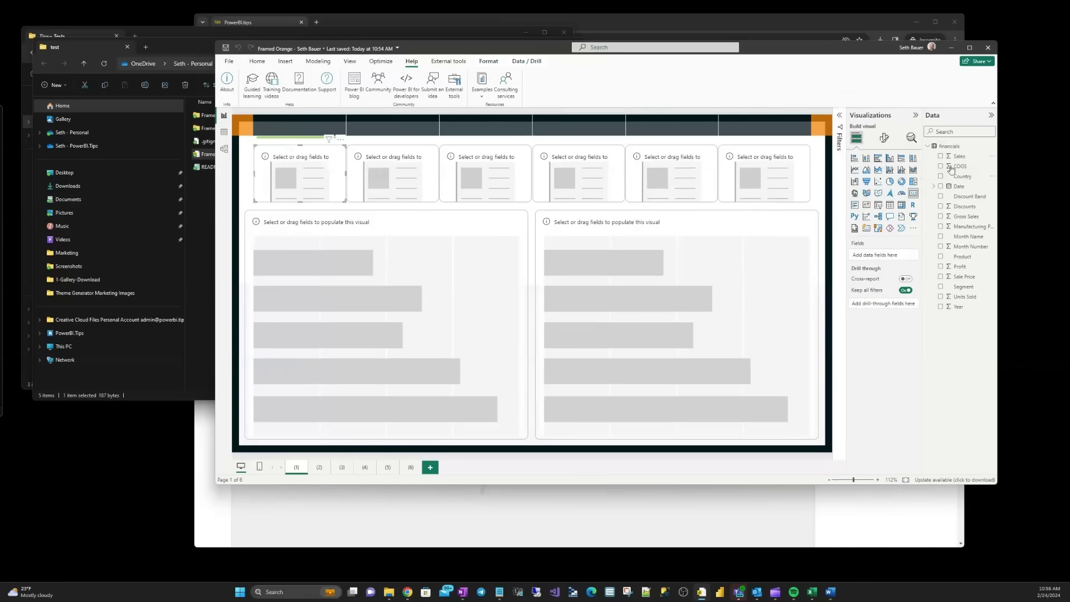
pyautogui.moveTo(954, 166); pyautogui.dragTo(399, 172)
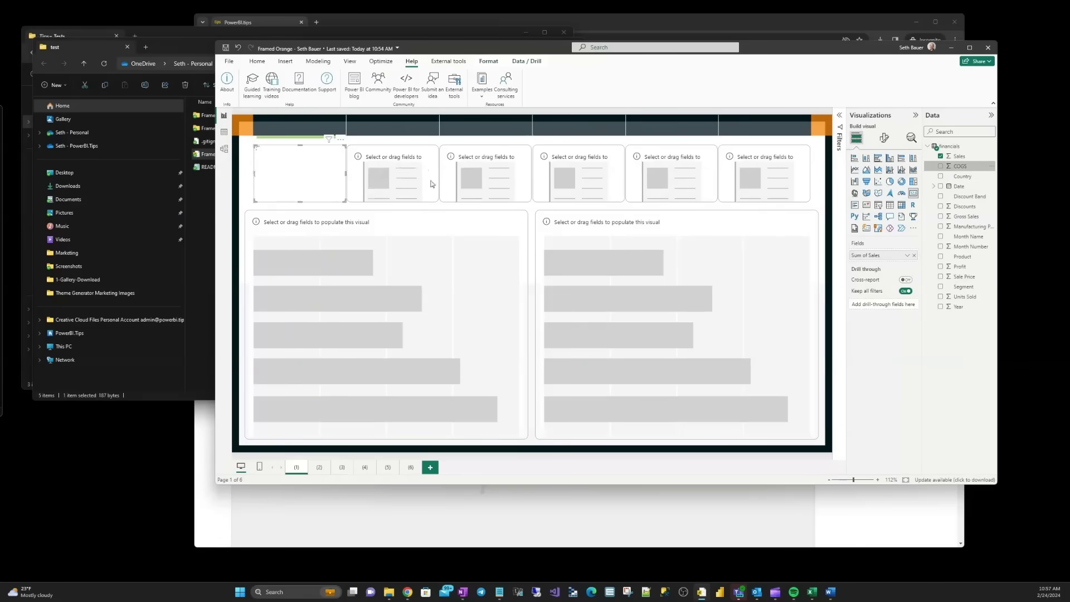
pyautogui.click(479, 177)
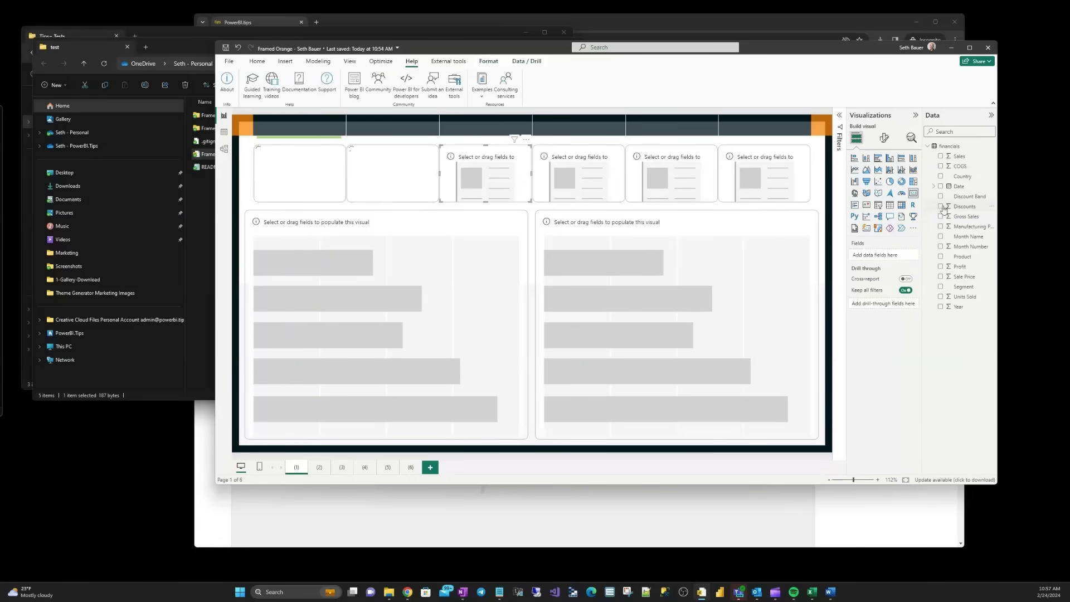
pyautogui.moveTo(943, 209); pyautogui.dragTo(484, 172)
pyautogui.click(563, 170)
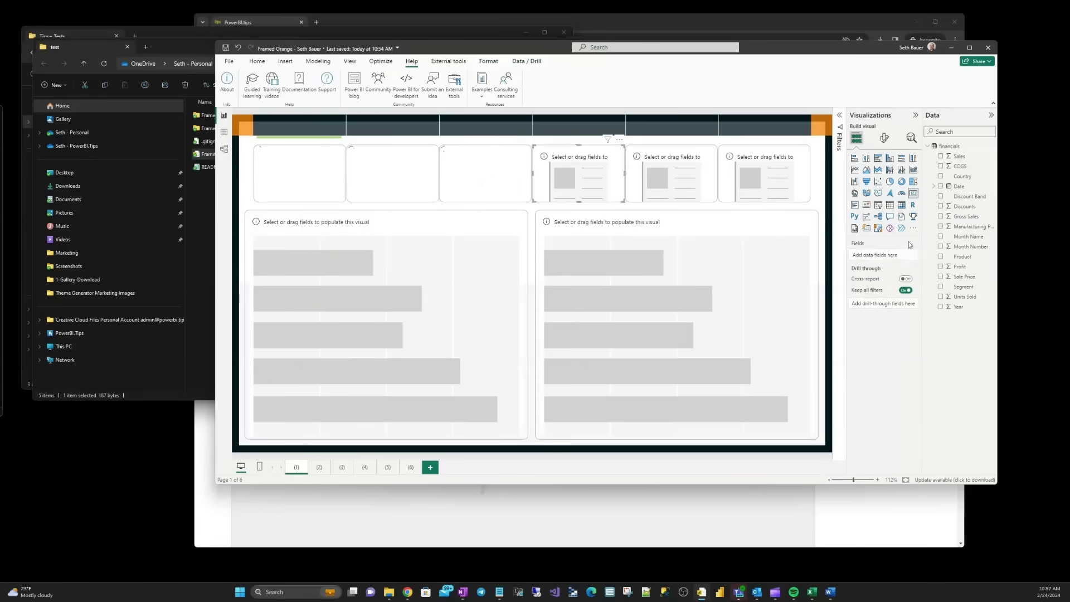
pyautogui.click(941, 217)
pyautogui.click(671, 173)
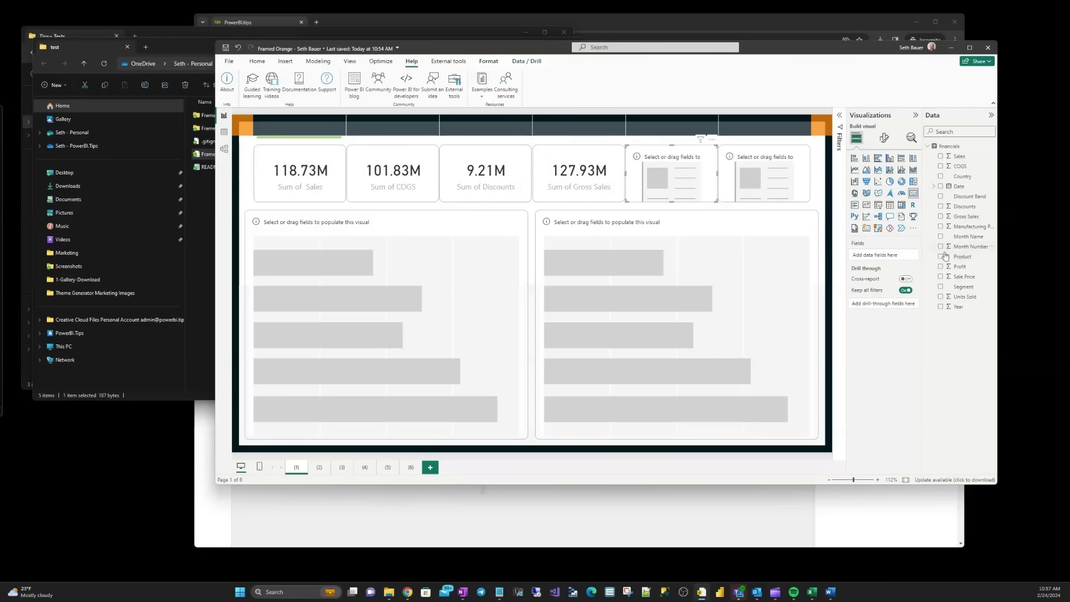
pyautogui.click(941, 227)
pyautogui.click(763, 179)
pyautogui.click(941, 267)
# Build bar charts of Profit by Month Name and Sale Price by Segment.
pyautogui.click(482, 289)
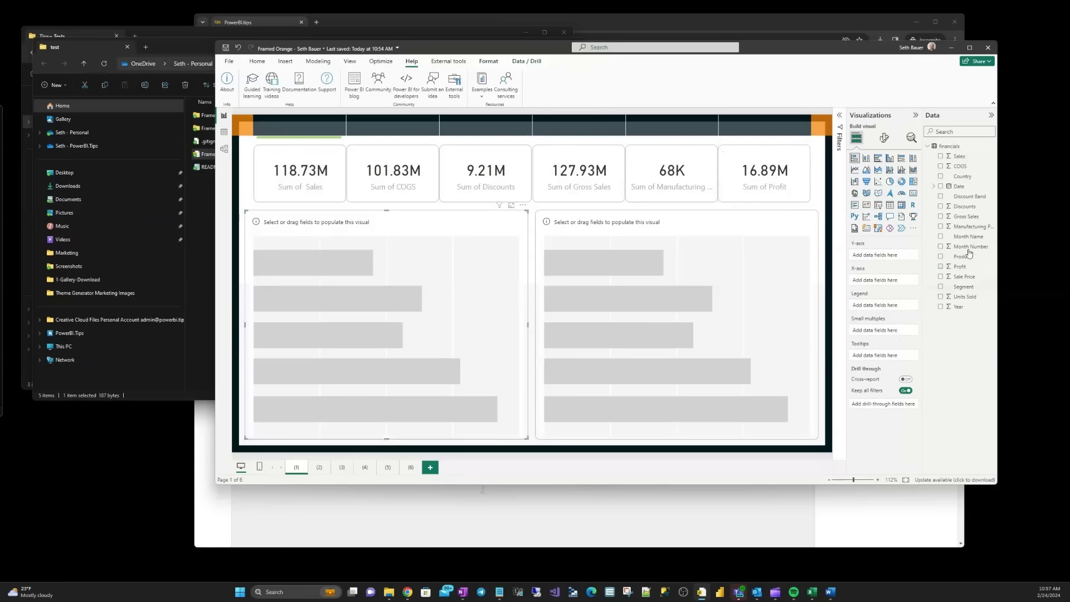
pyautogui.click(940, 236)
pyautogui.click(940, 267)
pyautogui.click(771, 278)
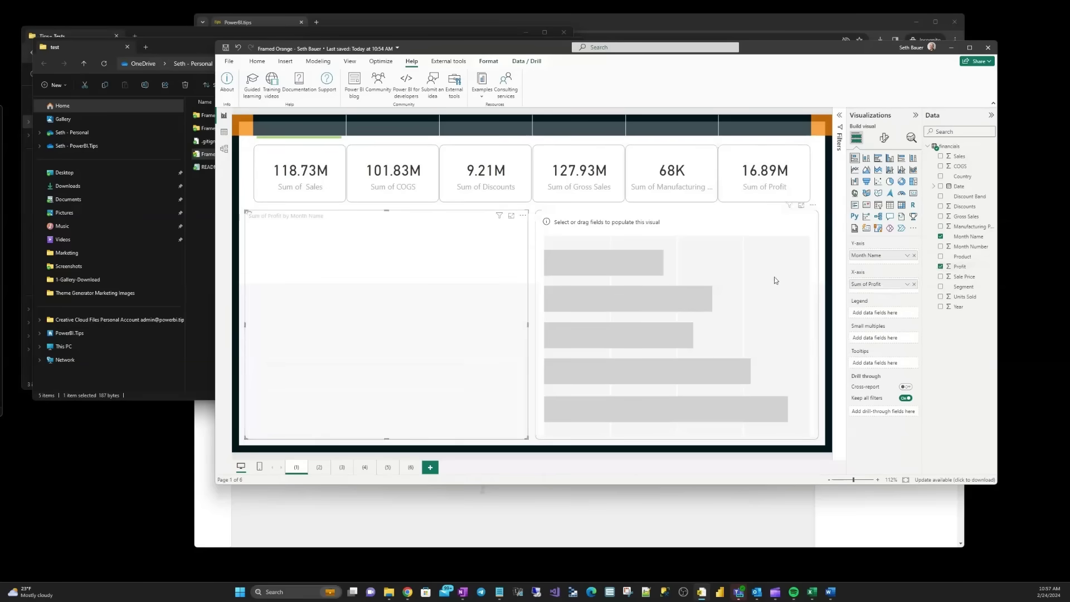
pyautogui.click(941, 287)
pyautogui.click(940, 276)
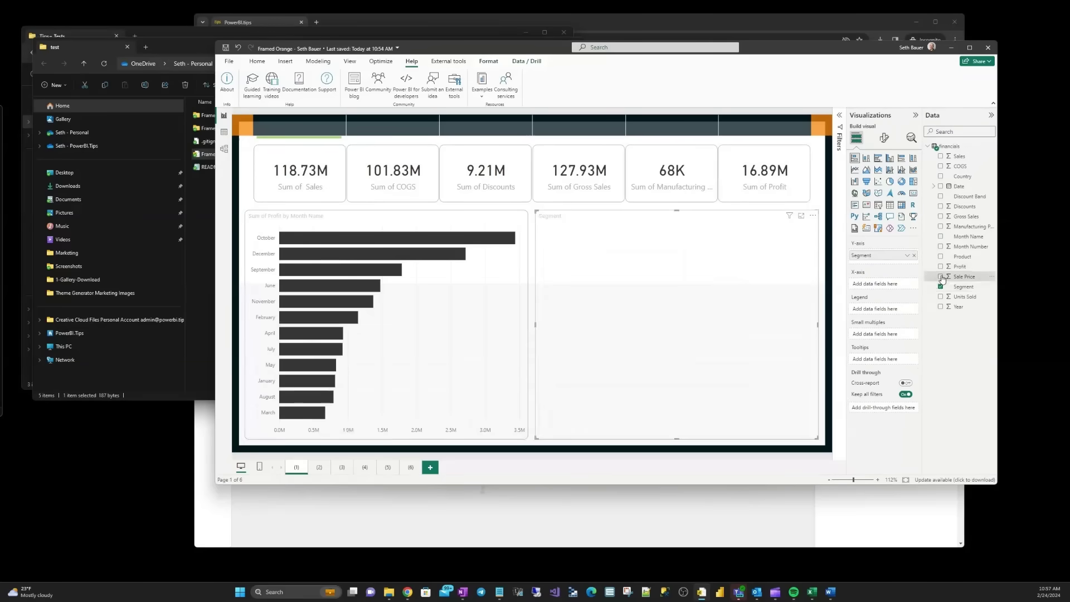
pyautogui.click(883, 138)
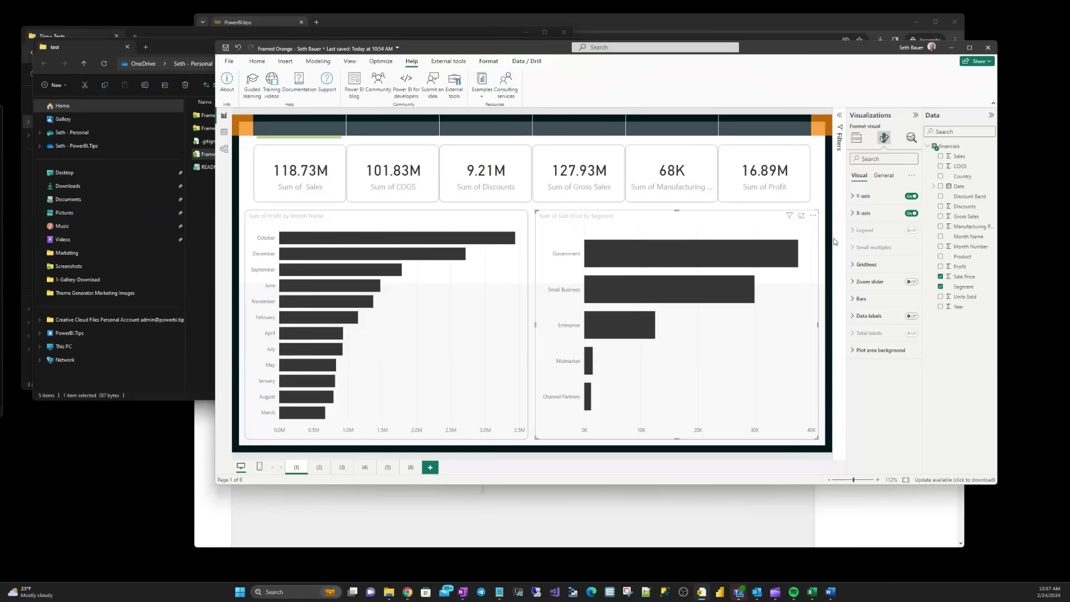
# Bring the theme generator browser forward and move its window to the left.
pyautogui.click(669, 515)
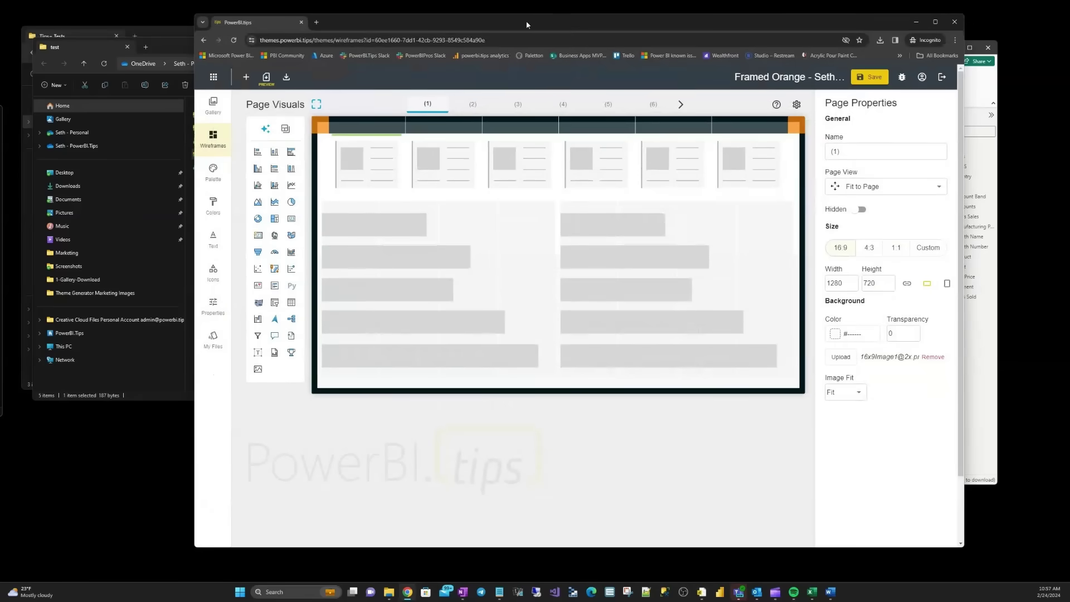
pyautogui.moveTo(526, 24); pyautogui.dragTo(375, 26)
pyautogui.hotkey('alt', 'Tab')
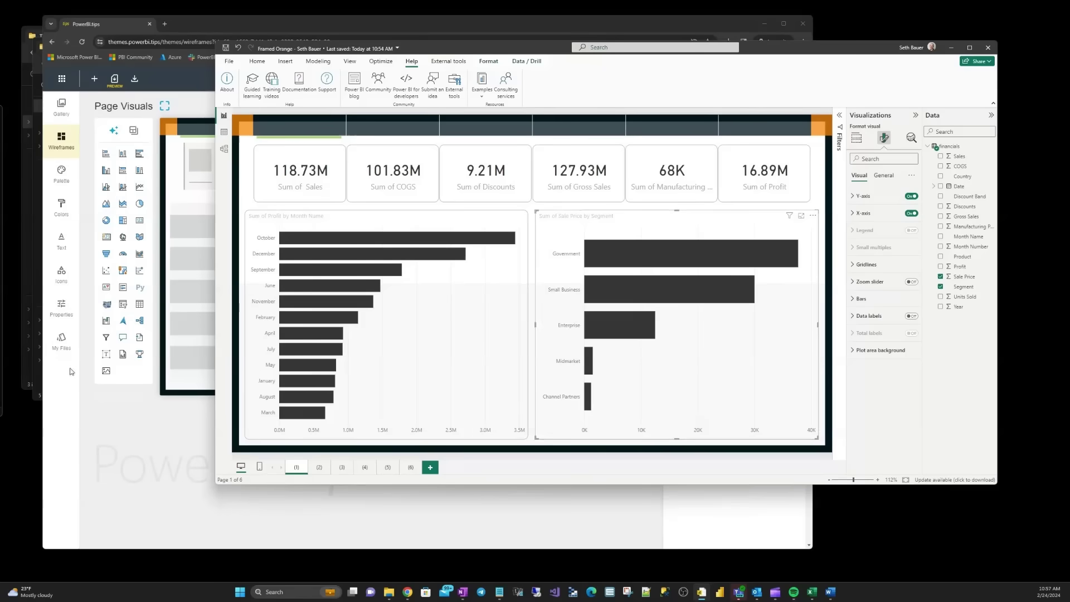
# Reopen the Framed Orange project, save it, and return to the My Files list.
pyautogui.click(61, 341)
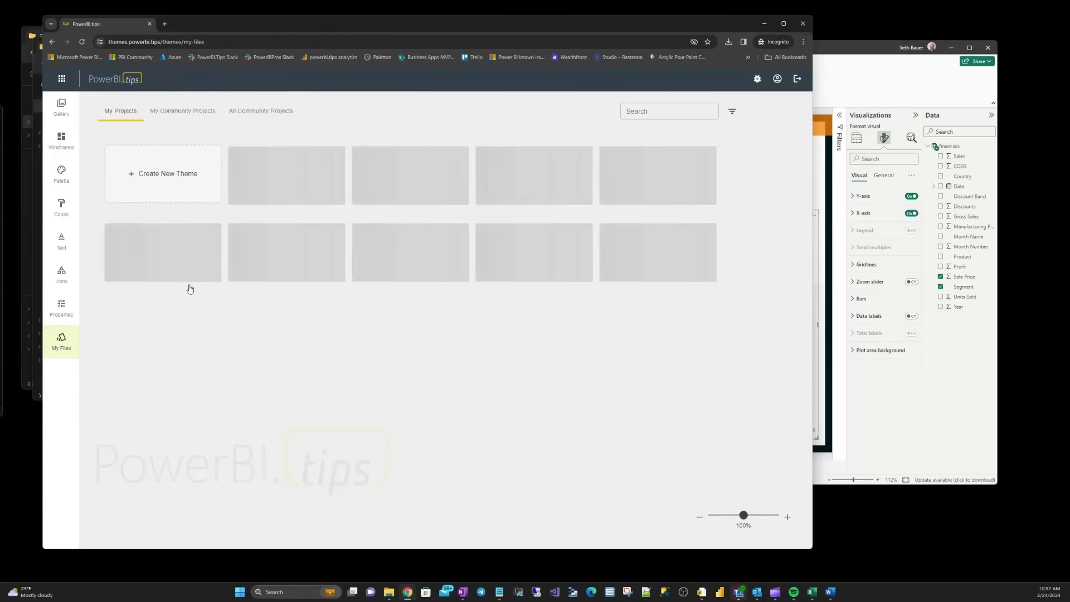
pyautogui.click(61, 139)
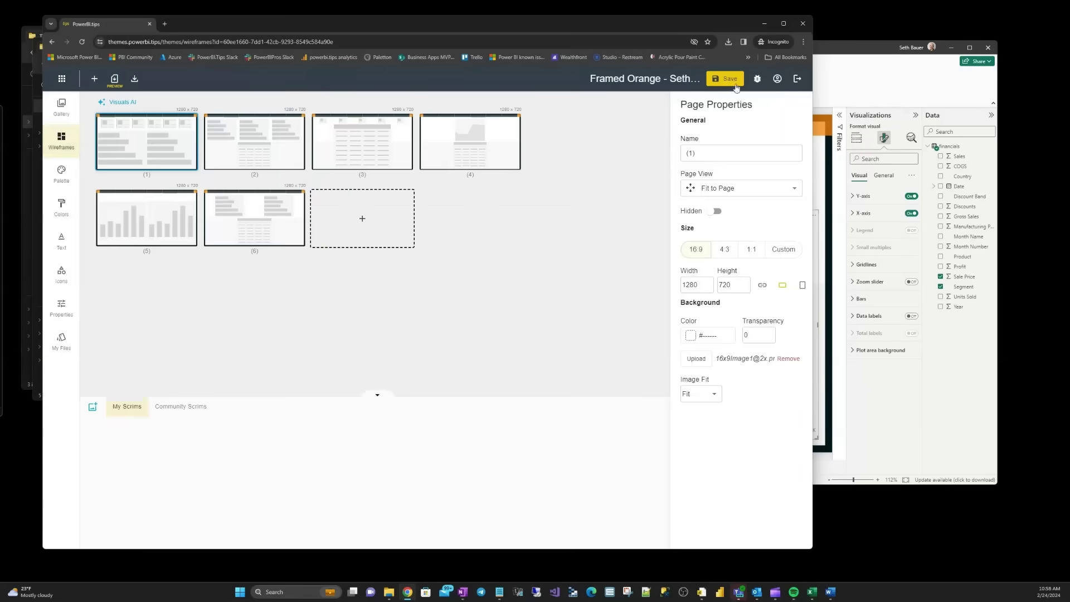
pyautogui.click(730, 81)
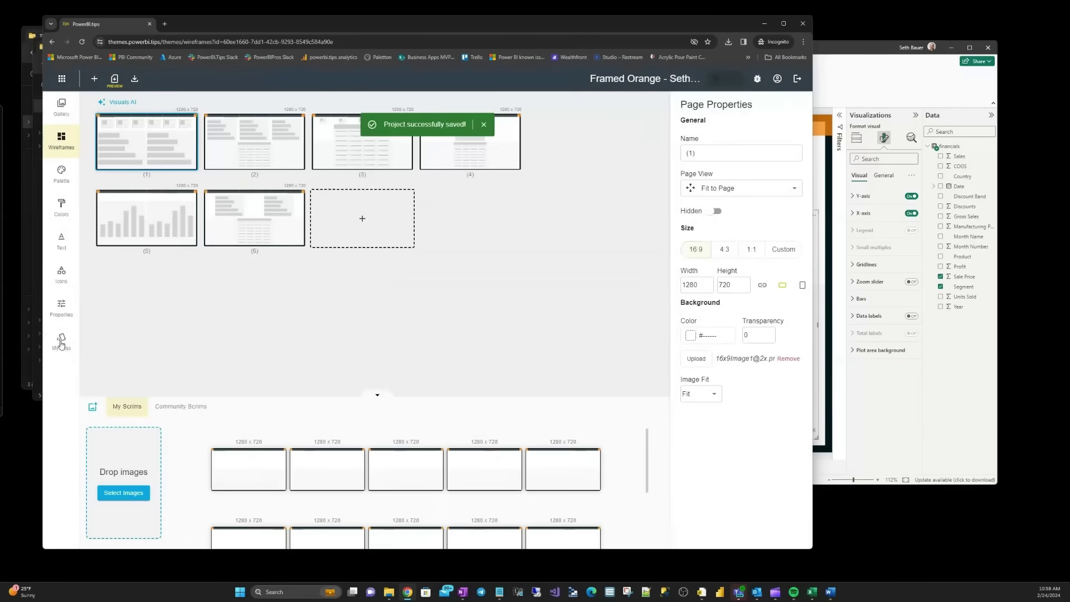
pyautogui.click(62, 342)
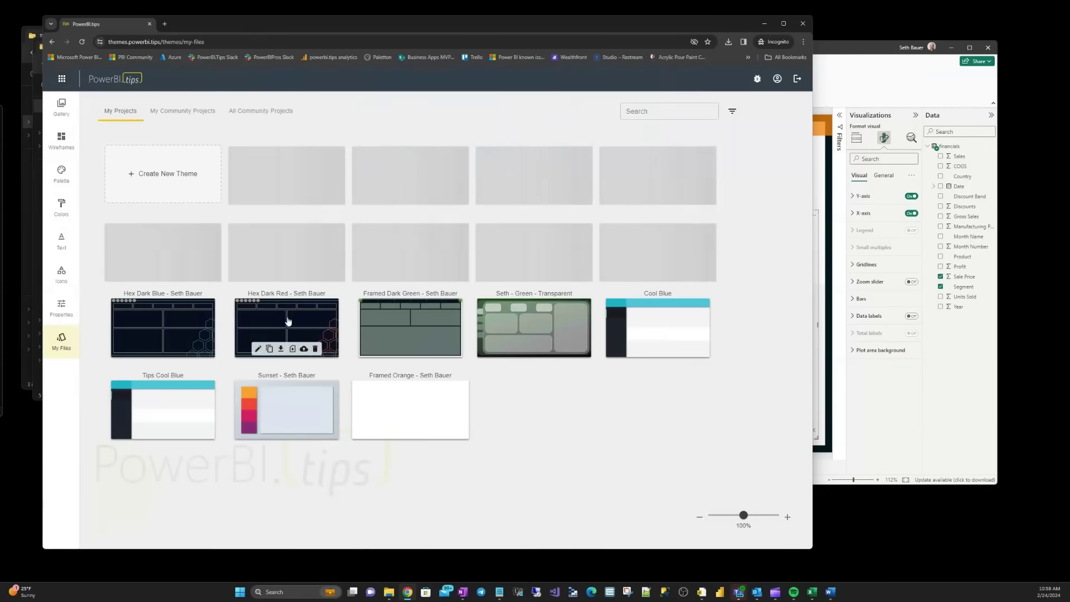
pyautogui.moveTo(299, 163)
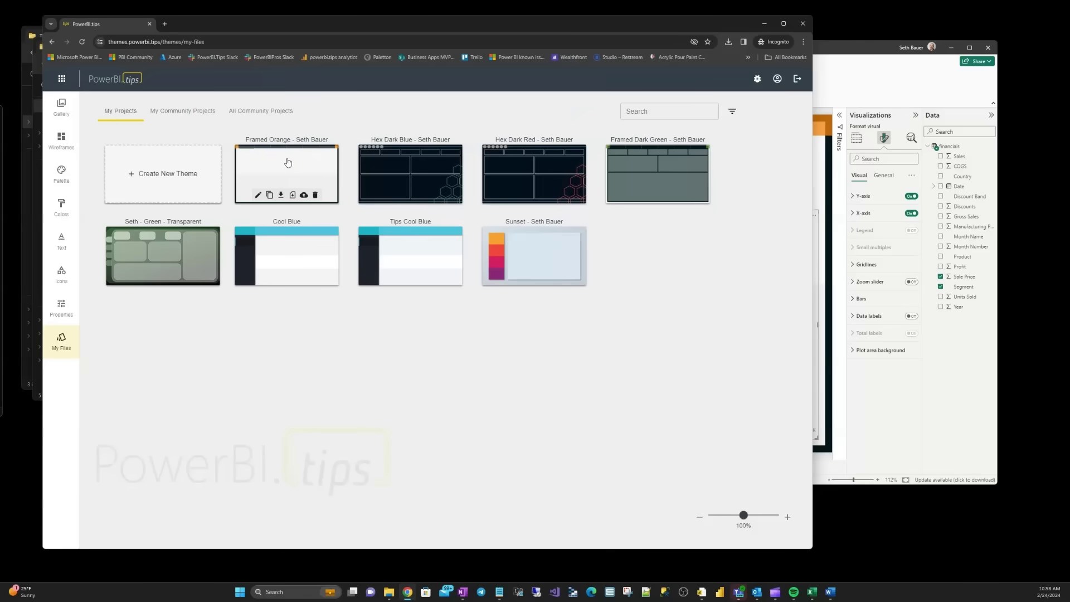
pyautogui.moveTo(407, 24); pyautogui.dragTo(490, 42)
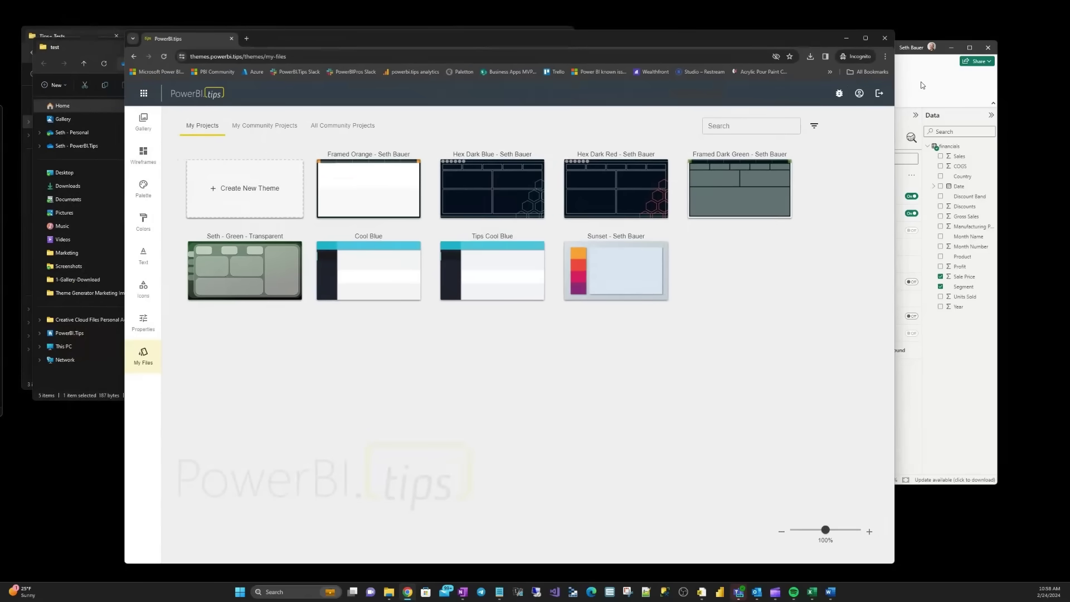